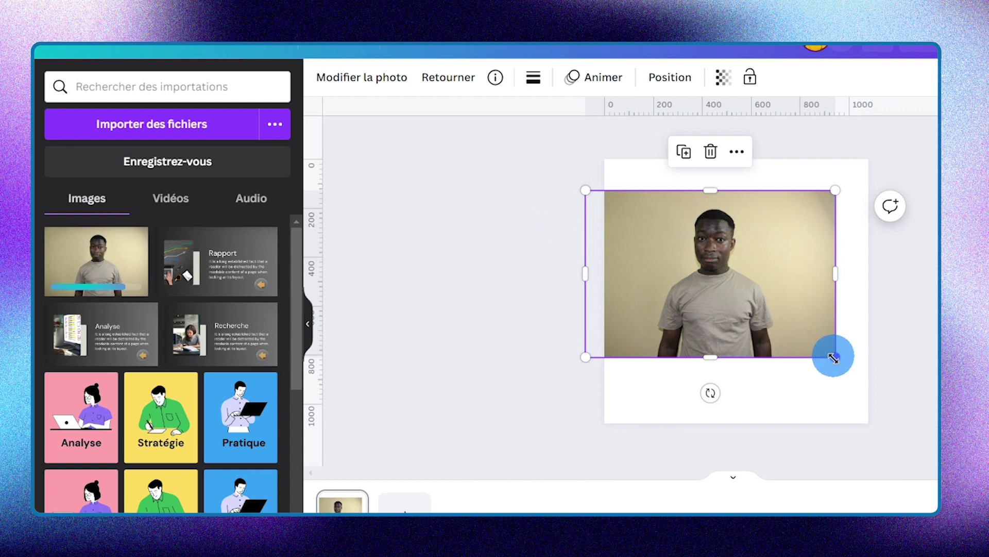
# Enlarge the portrait photo to cover the page width and remove its background with Effacer l'arr. plan
pyautogui.moveTo(834, 359); pyautogui.dragTo(784, 340)
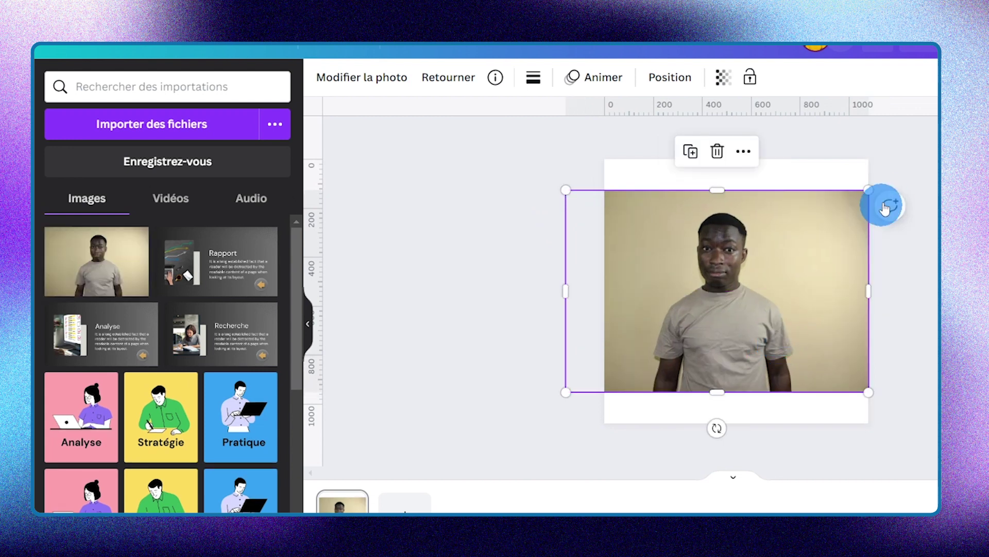
pyautogui.moveTo(873, 192); pyautogui.dragTo(912, 180)
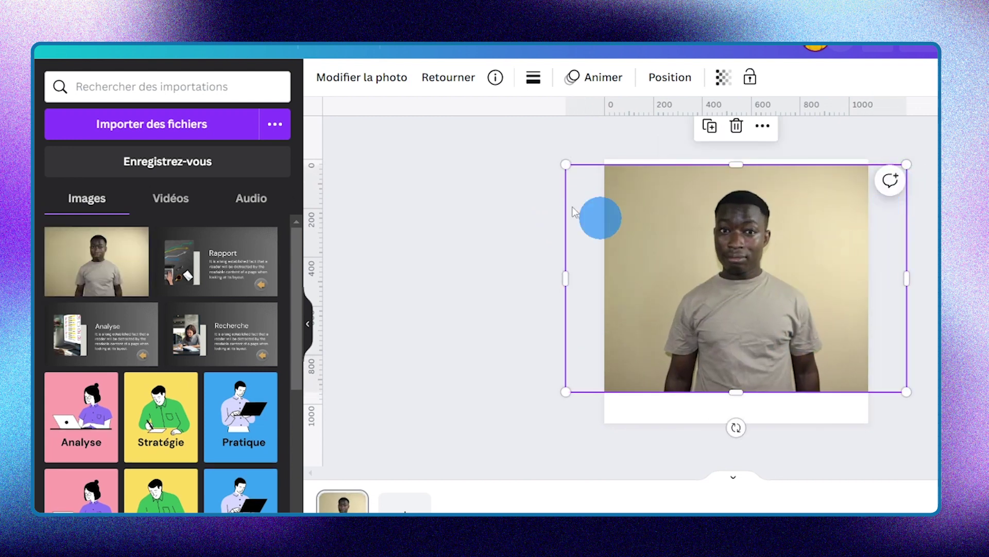
pyautogui.click(380, 83)
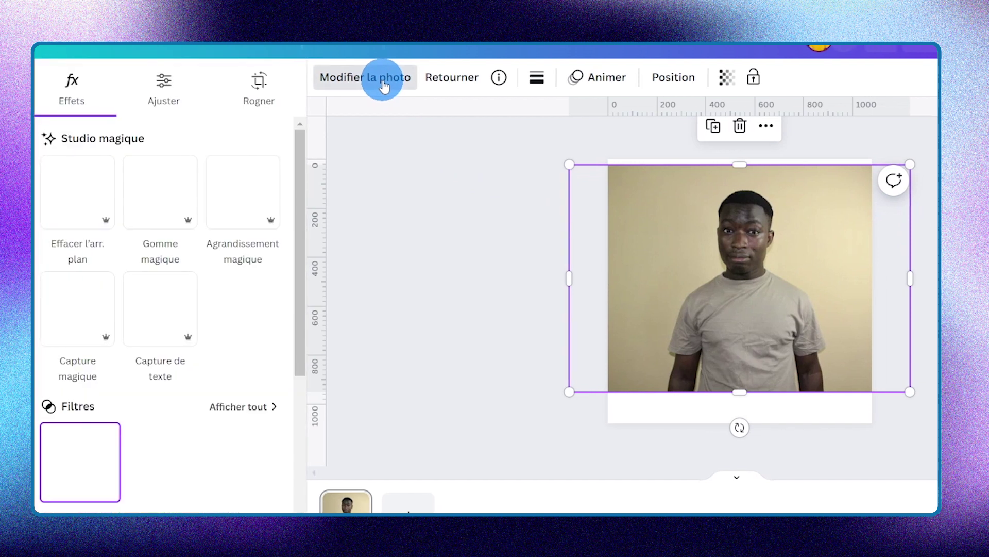
pyautogui.click(78, 187)
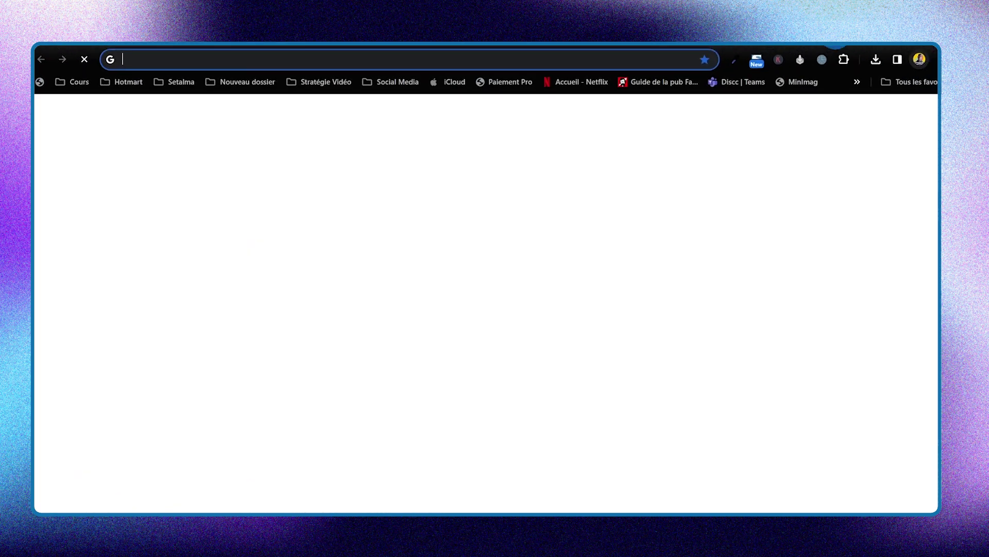
pyautogui.write('re')
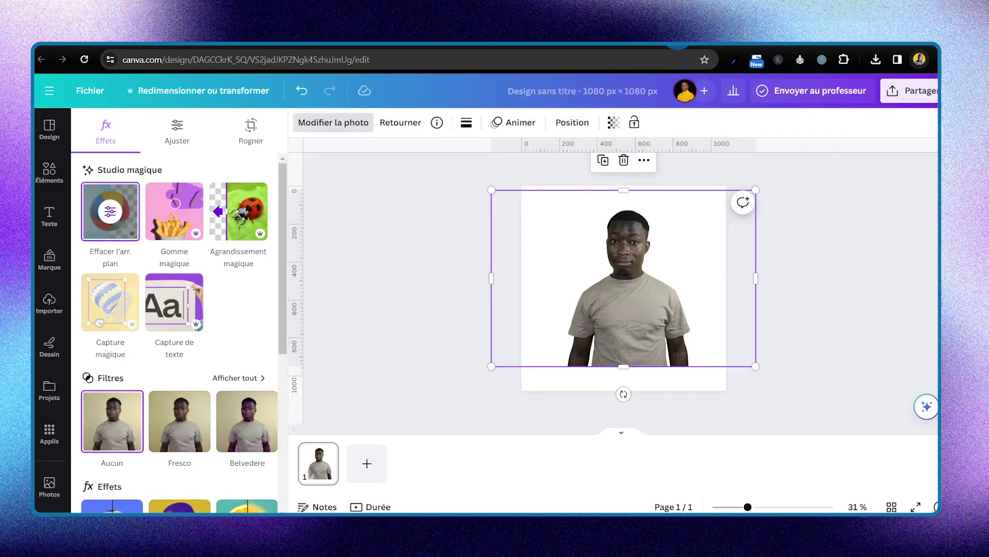
# Adjust the cut-out photo's light, setting Luminosité to 22 and Contraste to 7
pyautogui.click(663, 355)
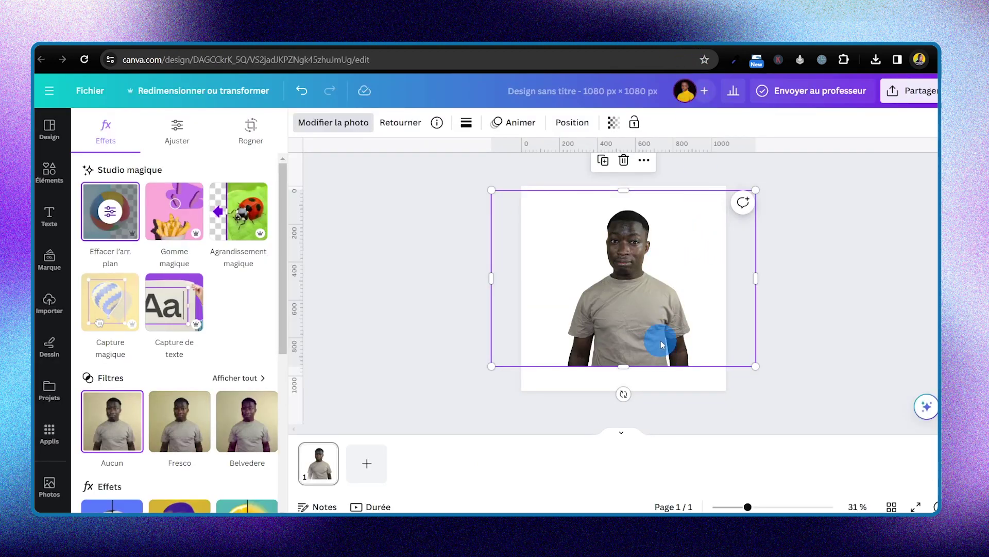
pyautogui.moveTo(752, 507); pyautogui.dragTo(767, 507)
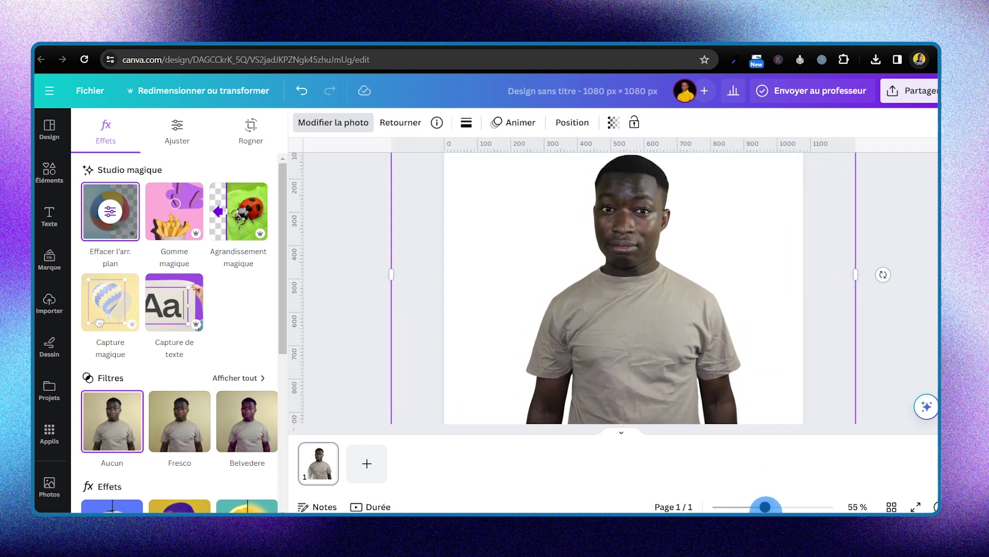
pyautogui.click(178, 130)
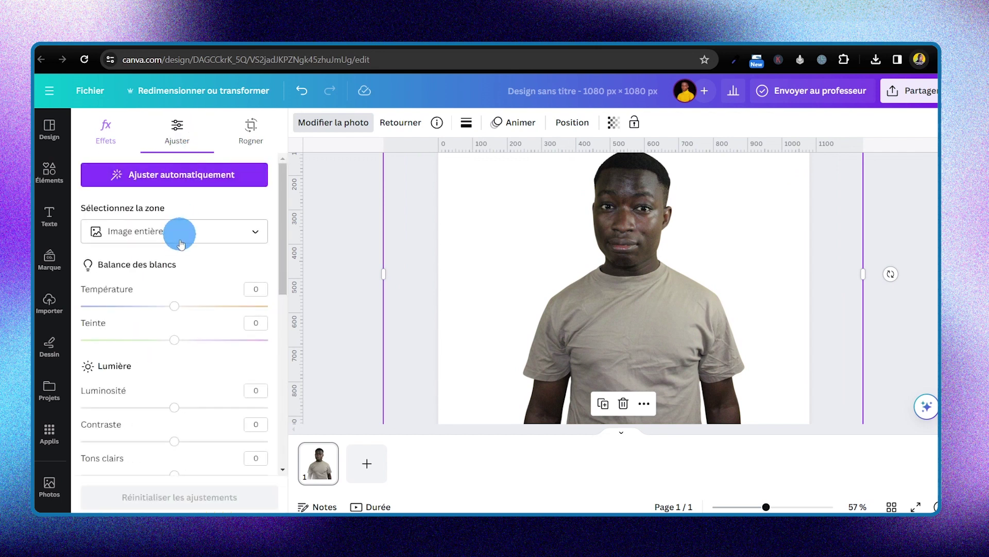
pyautogui.scroll(-1, 181, 276)
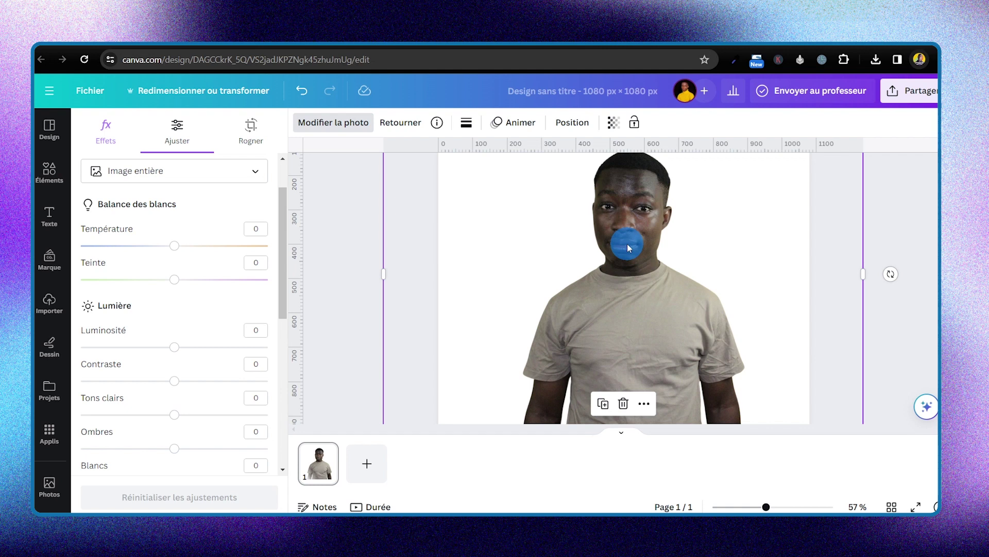
pyautogui.scroll(-1, 185, 310)
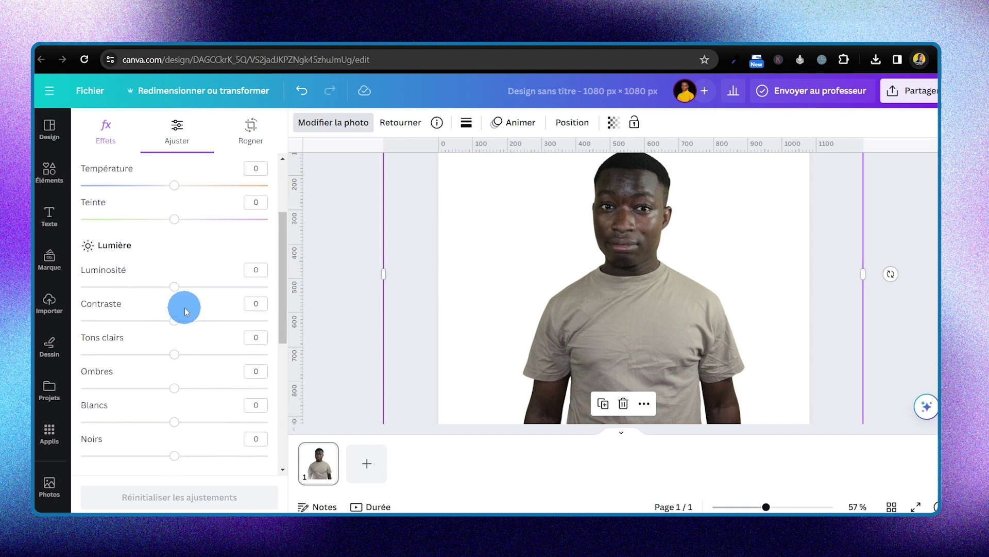
pyautogui.moveTo(177, 284); pyautogui.dragTo(200, 303)
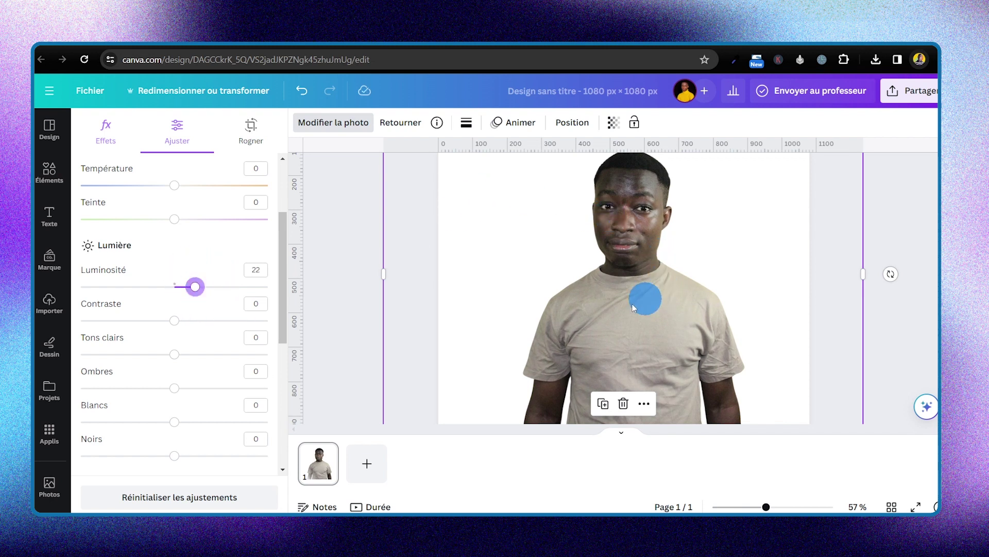
pyautogui.scroll(-2, 173, 264)
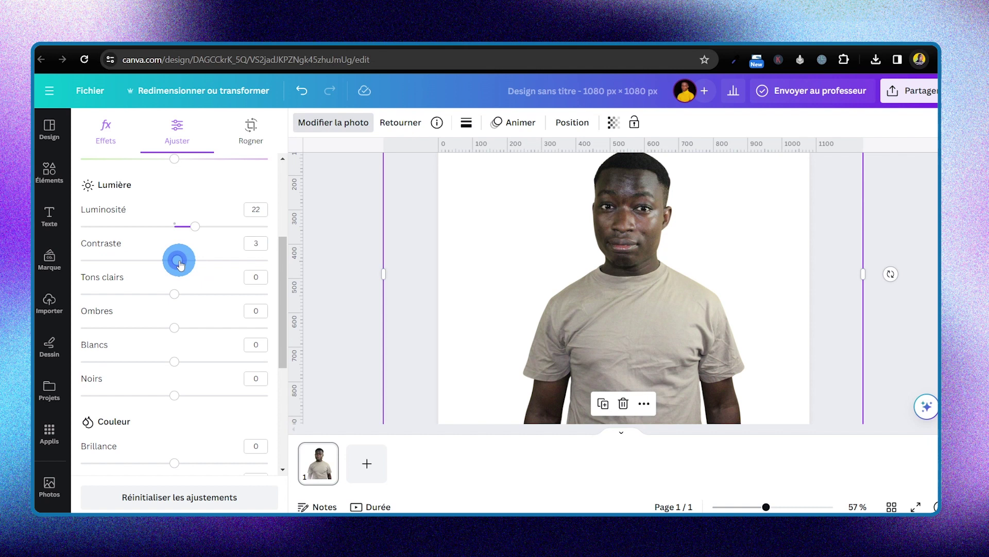
pyautogui.click(181, 262)
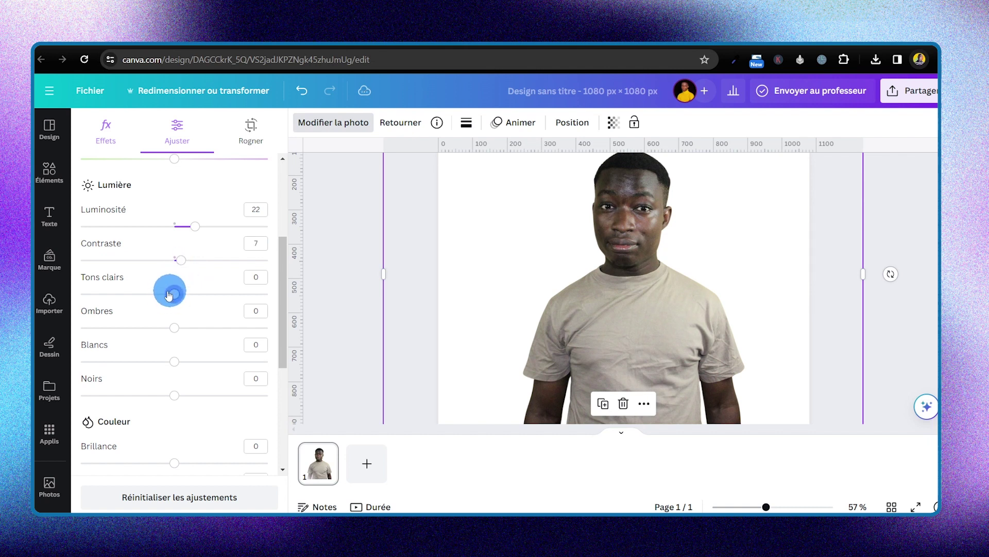
# Lower the photo's Tons clairs to -7 and its Blancs to -7
pyautogui.moveTo(168, 294); pyautogui.dragTo(167, 294)
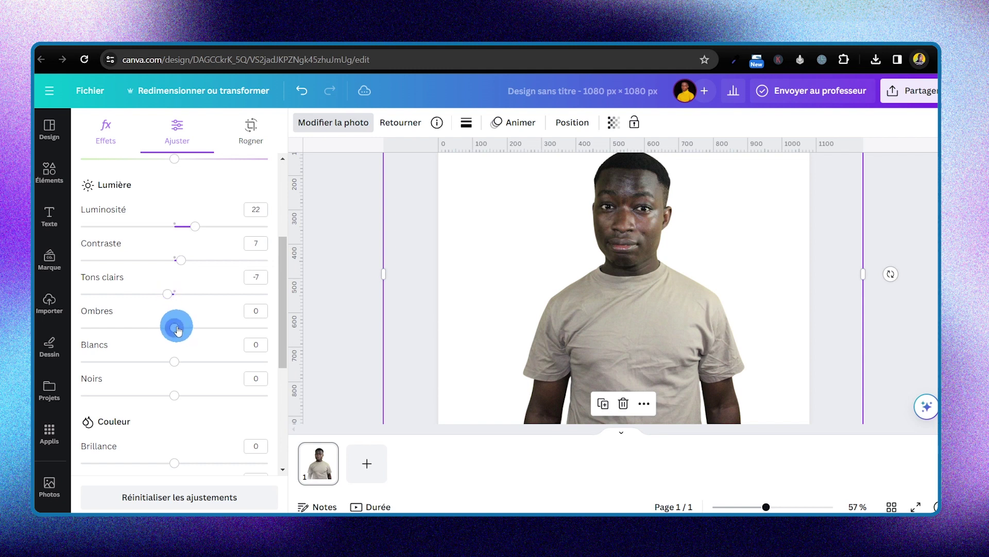
pyautogui.click(175, 327)
pyautogui.moveTo(174, 367); pyautogui.dragTo(169, 365)
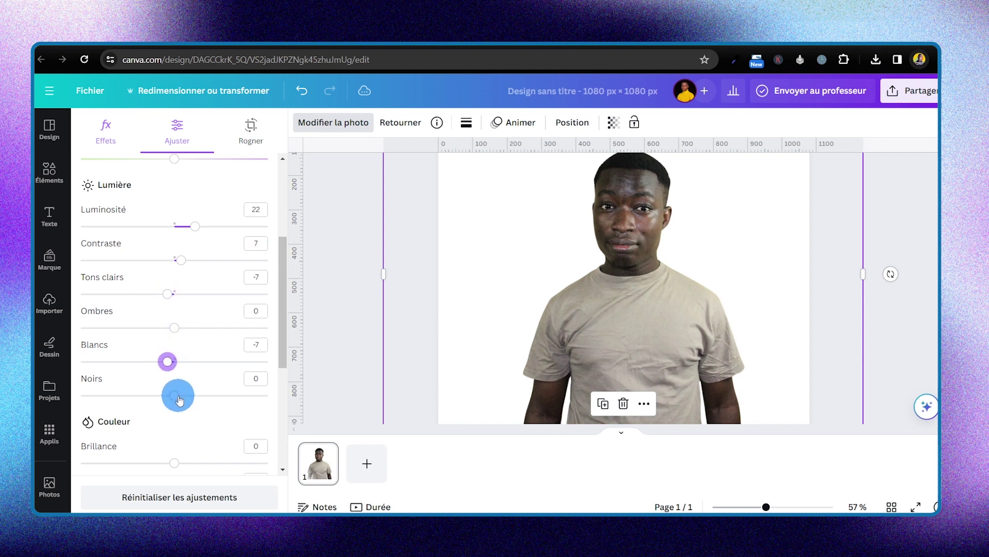
pyautogui.scroll(-1, 166, 412)
pyautogui.scroll(1, 199, 316)
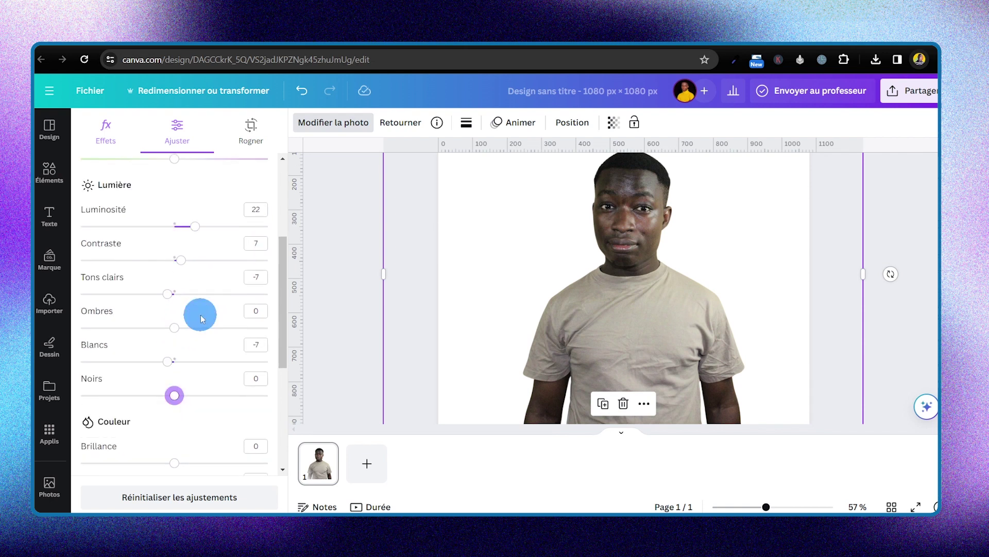
# Boost the photo's colour, setting Brillance to 13 and Saturation to 5
pyautogui.scroll(-4, 199, 316)
pyautogui.moveTo(175, 342); pyautogui.dragTo(186, 342)
pyautogui.moveTo(173, 375); pyautogui.dragTo(179, 375)
pyautogui.scroll(-2, 186, 415)
pyautogui.scroll(3, 199, 358)
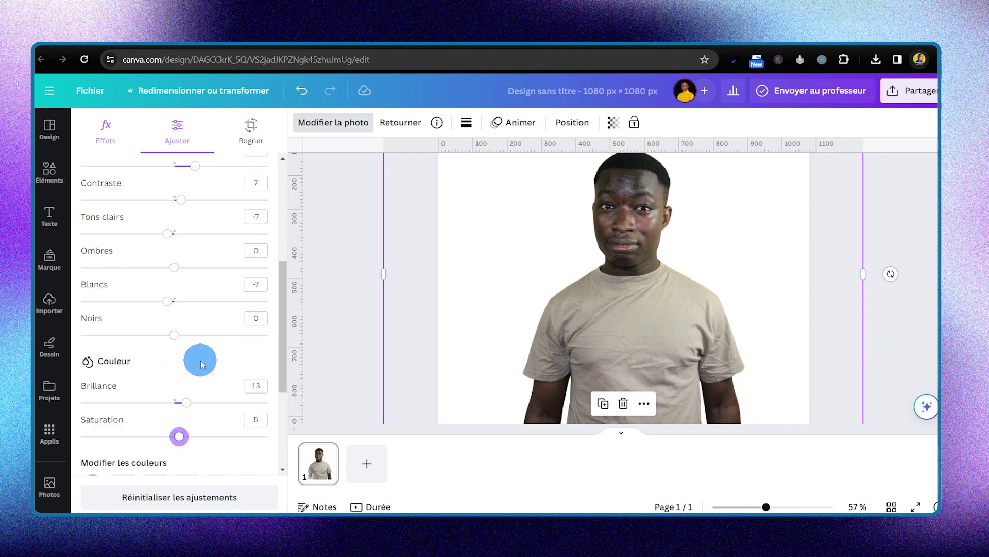
pyautogui.scroll(-1, 199, 359)
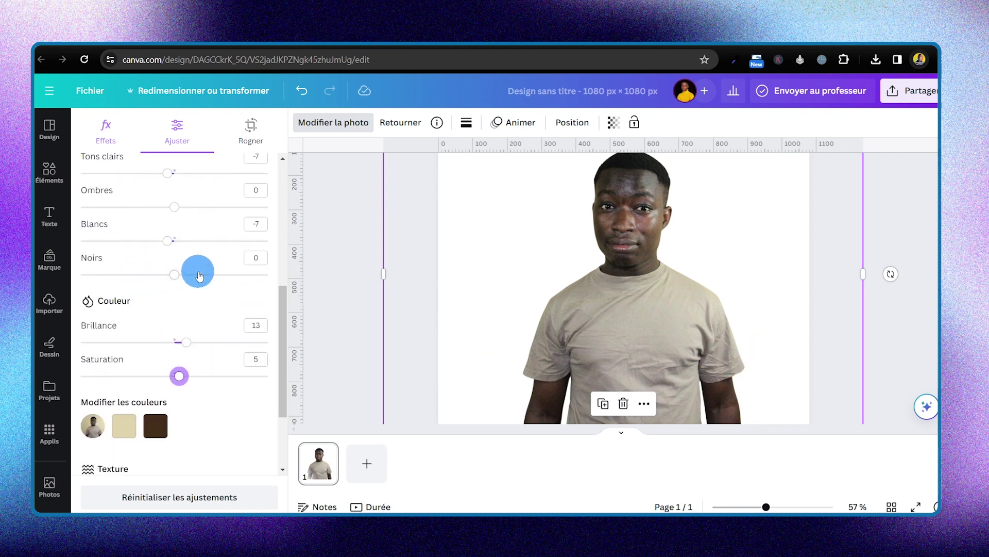
pyautogui.scroll(3, 197, 270)
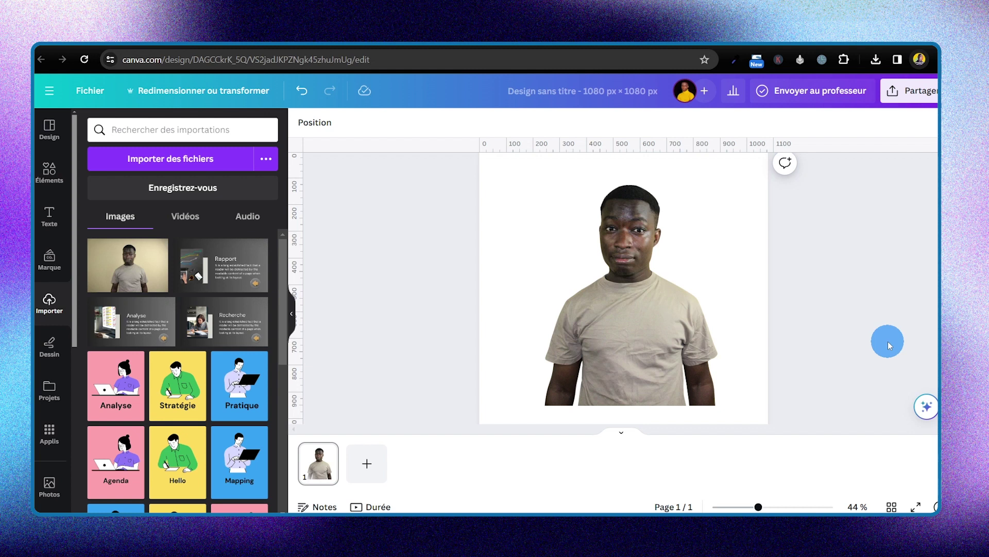
# Examine the finished example in the design "Image de Profil sur Canva" and return to the working design
pyautogui.click(579, 215)
pyautogui.click(637, 212)
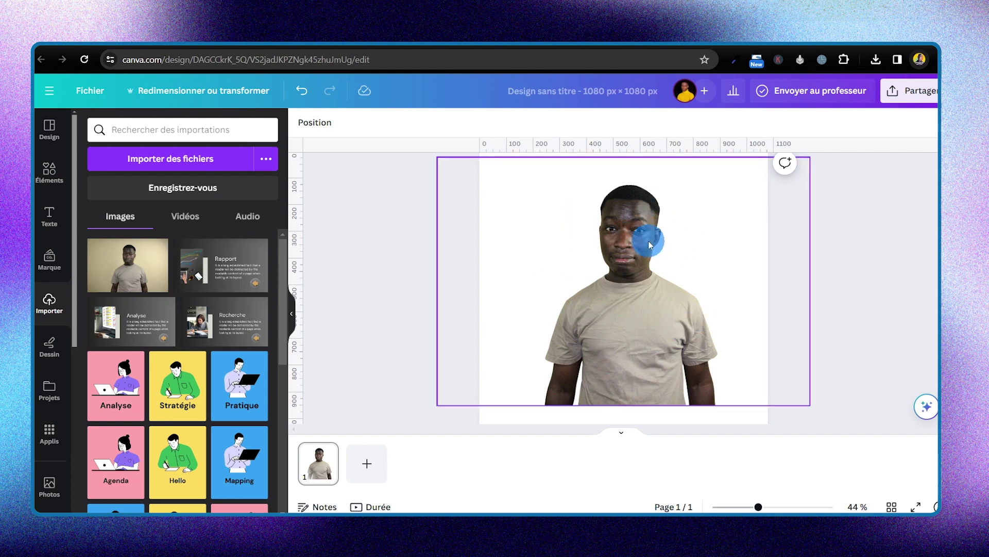
pyautogui.click(592, 273)
pyautogui.click(456, 233)
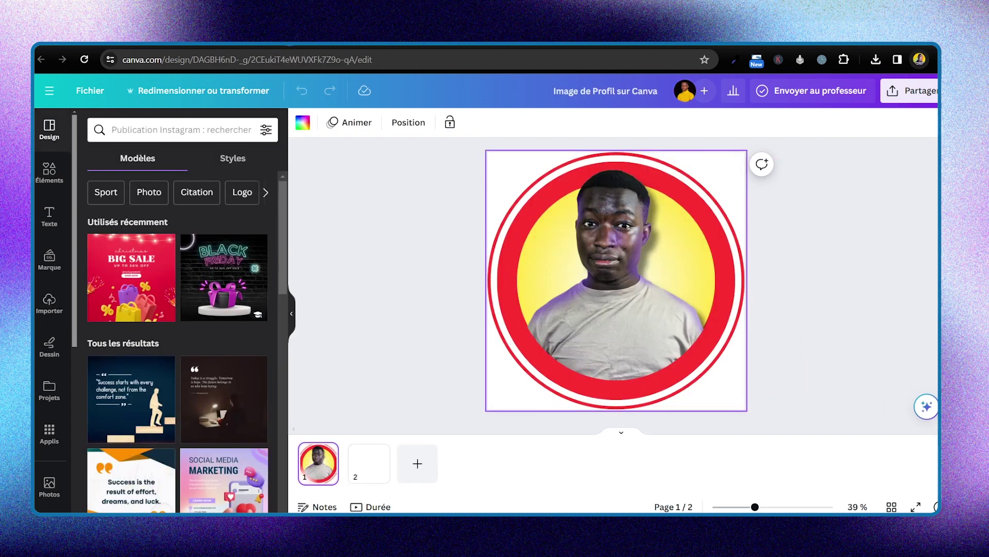
pyautogui.click(331, 147)
pyautogui.click(356, 46)
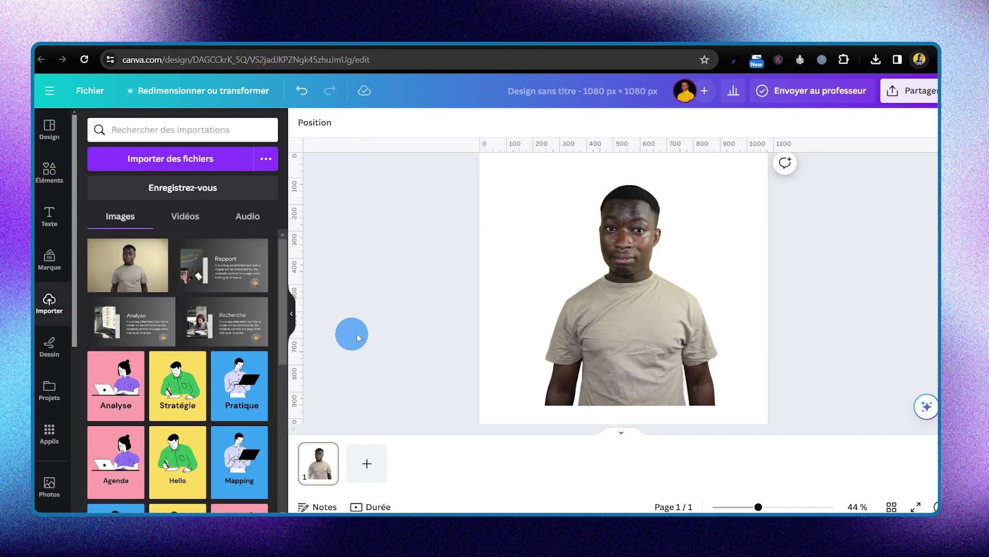
# Add a blank second page and place a large circle on it, filling most of the page
pyautogui.click(366, 463)
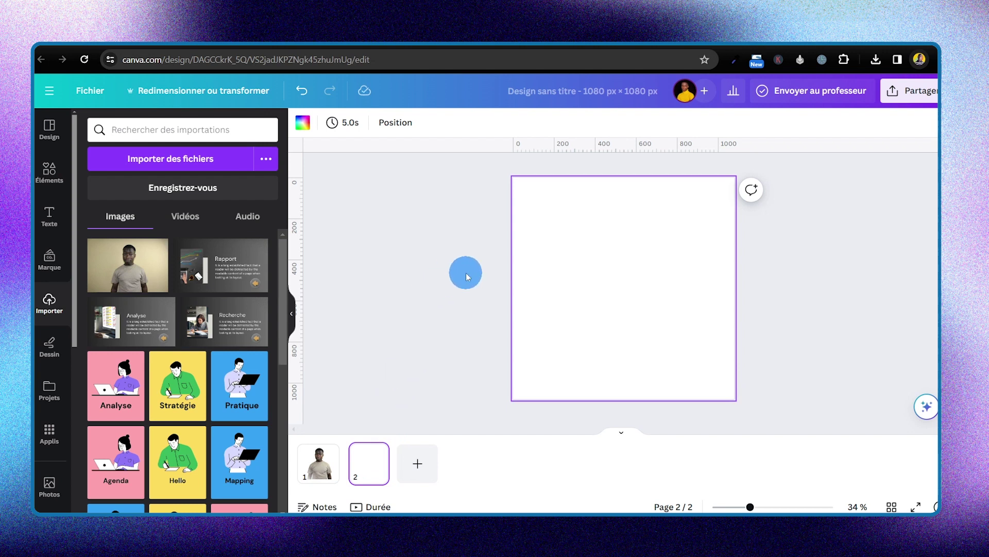
pyautogui.press('c')
pyautogui.moveTo(588, 254); pyautogui.dragTo(476, 236)
pyautogui.moveTo(658, 322); pyautogui.dragTo(724, 378)
# Fill the circle on page 2 with the default solid red, shrink it slightly and centre it on the page
pyautogui.click(363, 123)
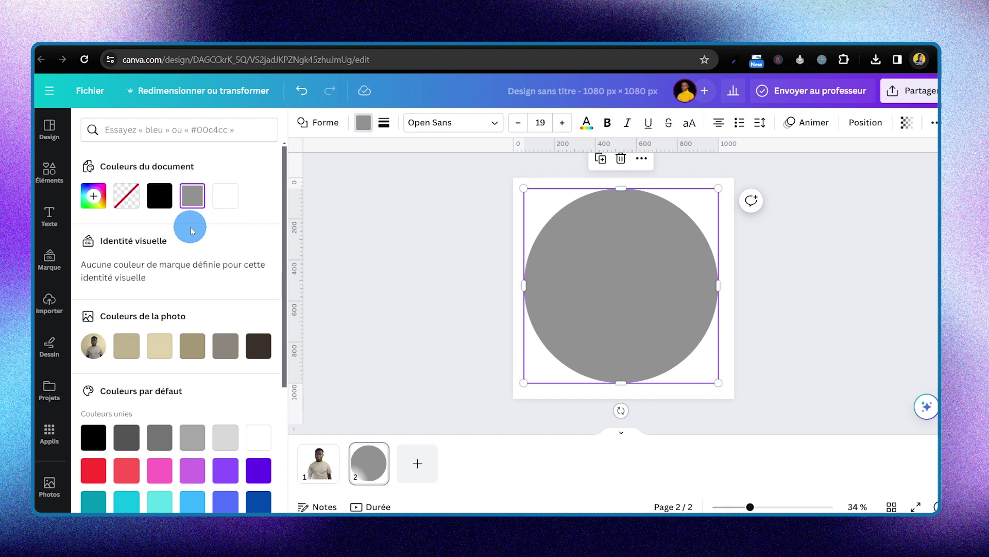
pyautogui.scroll(-1, 192, 229)
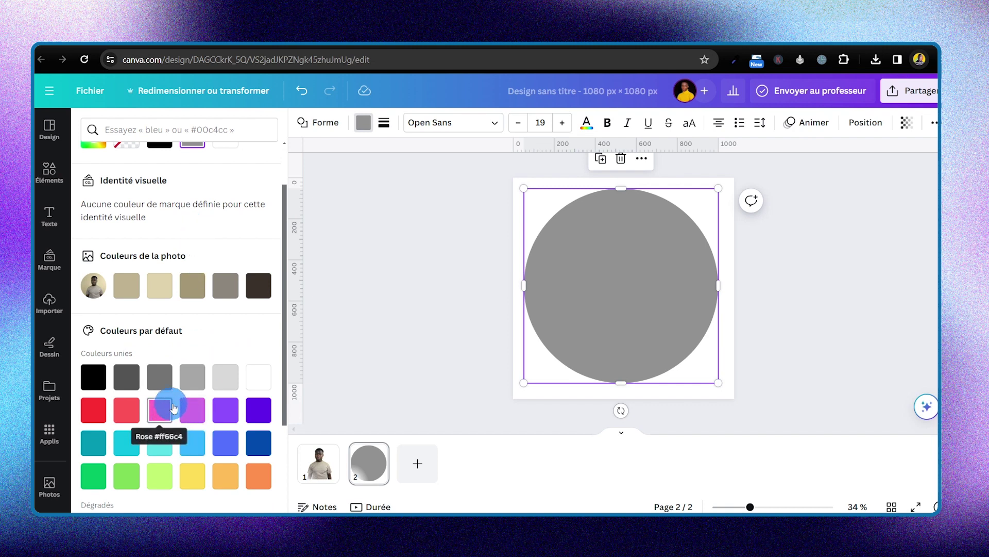
pyautogui.click(98, 411)
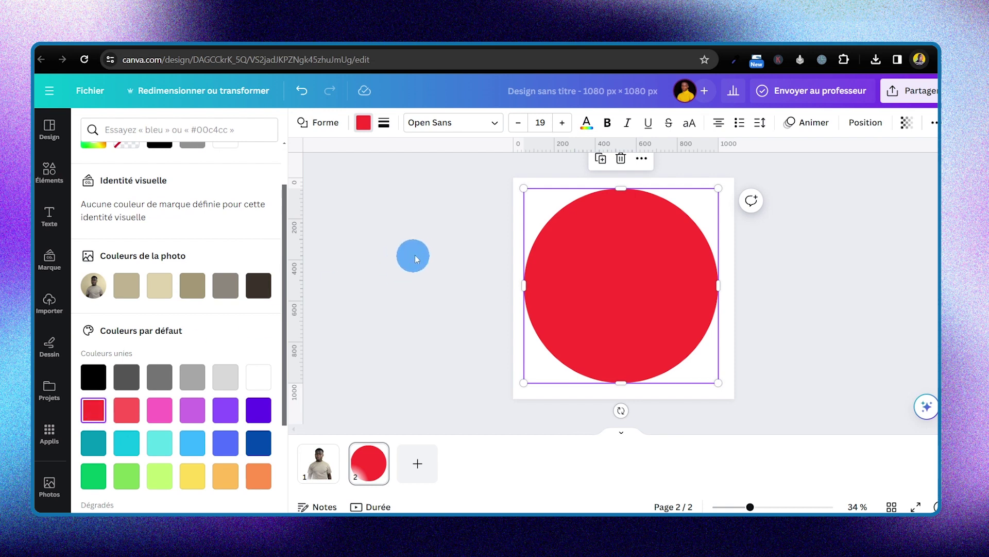
pyautogui.moveTo(526, 188); pyautogui.dragTo(527, 194)
pyautogui.moveTo(609, 261); pyautogui.dragTo(610, 260)
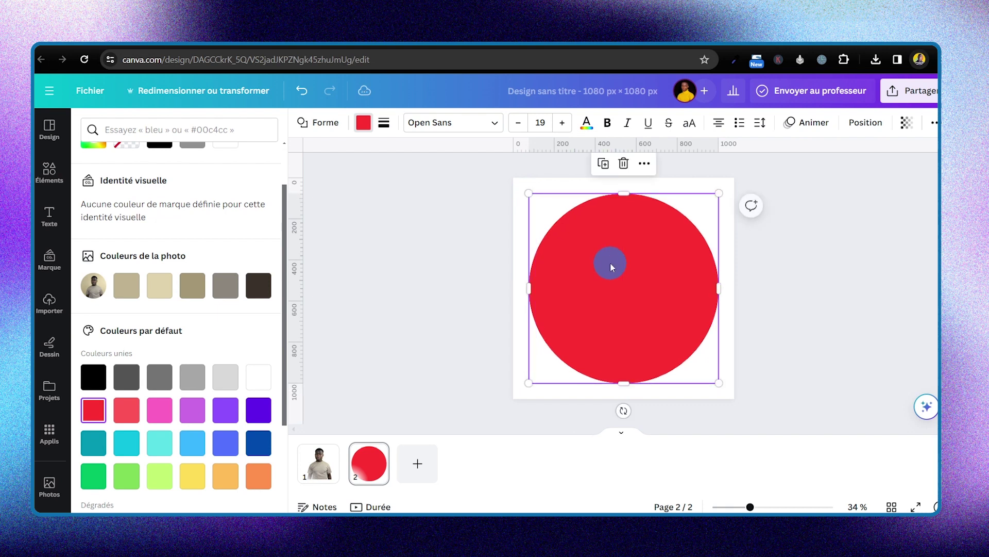
pyautogui.click(821, 260)
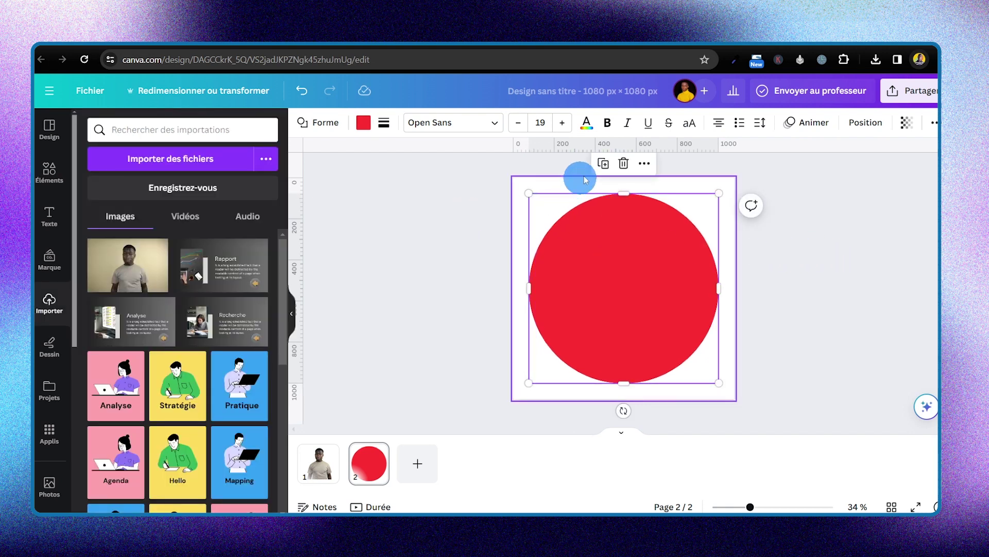
# Duplicate the red circle, enlarge the copy to almost the full page and centre it over the original
pyautogui.click(604, 164)
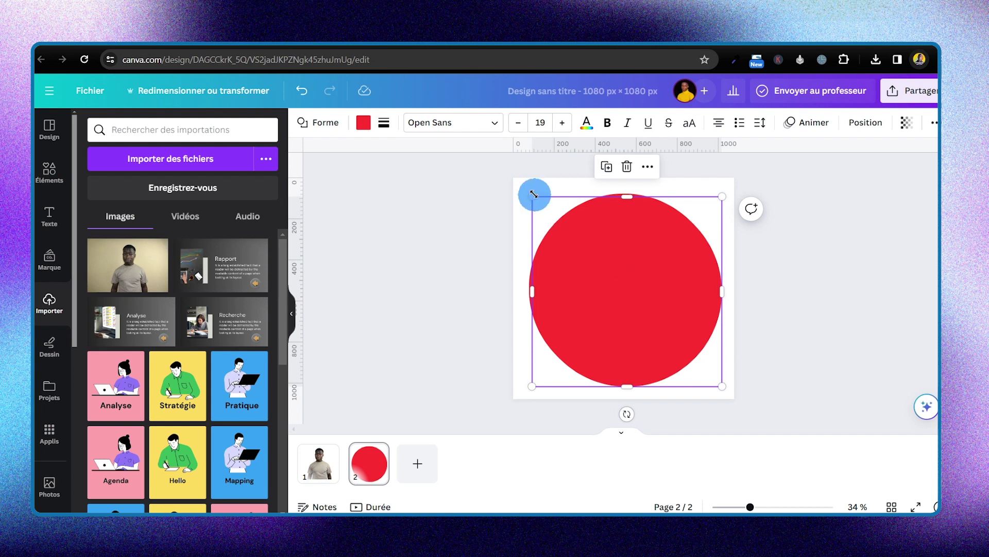
pyautogui.moveTo(531, 195); pyautogui.dragTo(509, 185)
pyautogui.moveTo(618, 250)
pyautogui.mouseDown()
pyautogui.moveTo(612, 260)
pyautogui.moveTo(624, 261)
pyautogui.mouseUp()
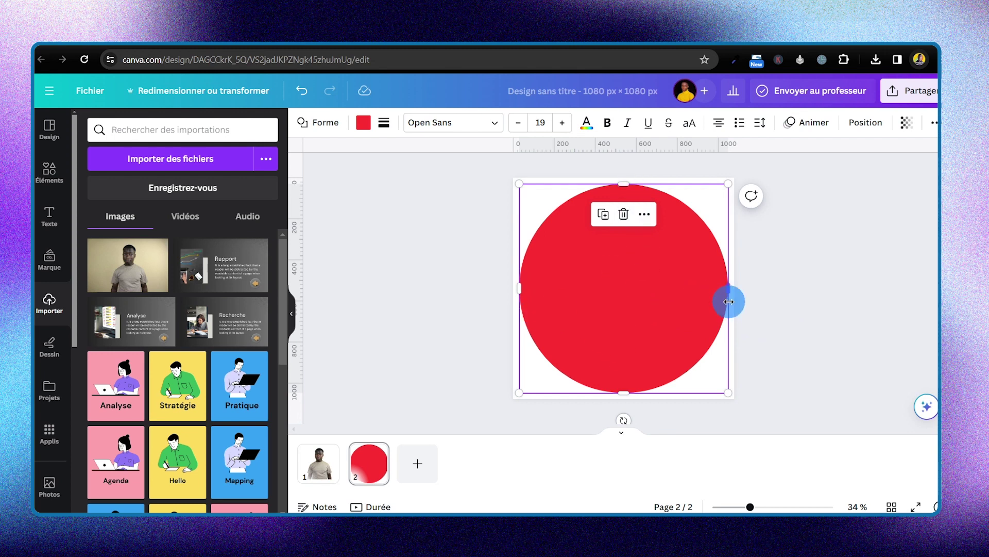
# Turn the larger circle into a ring with no fill and a solid red border of thickness 18
pyautogui.click(364, 129)
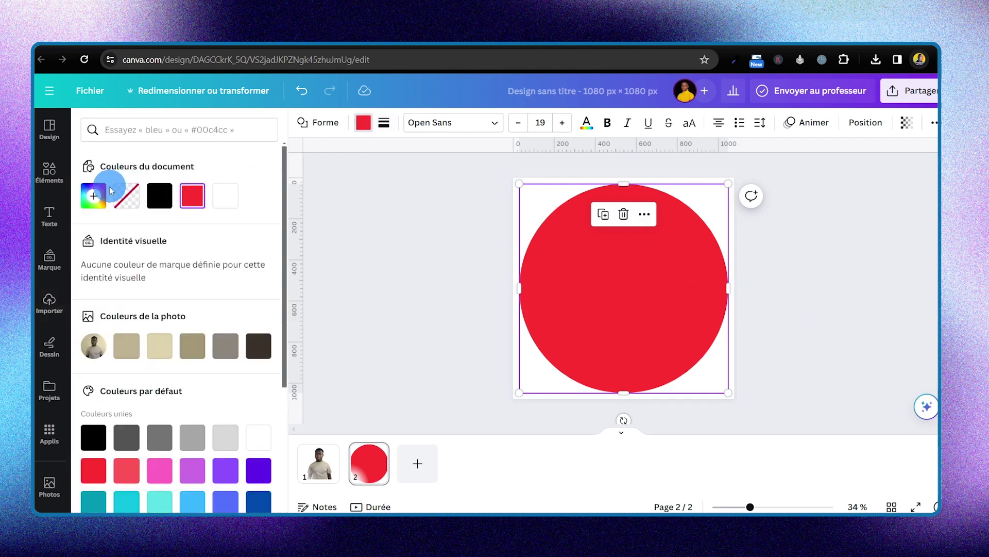
pyautogui.click(126, 196)
pyautogui.click(384, 122)
pyautogui.click(439, 158)
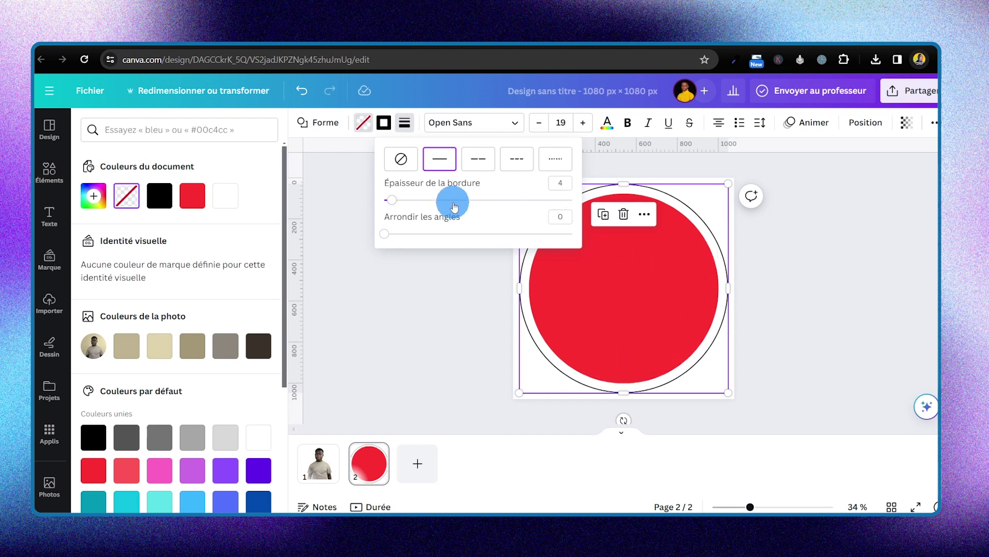
pyautogui.moveTo(393, 201); pyautogui.dragTo(419, 212)
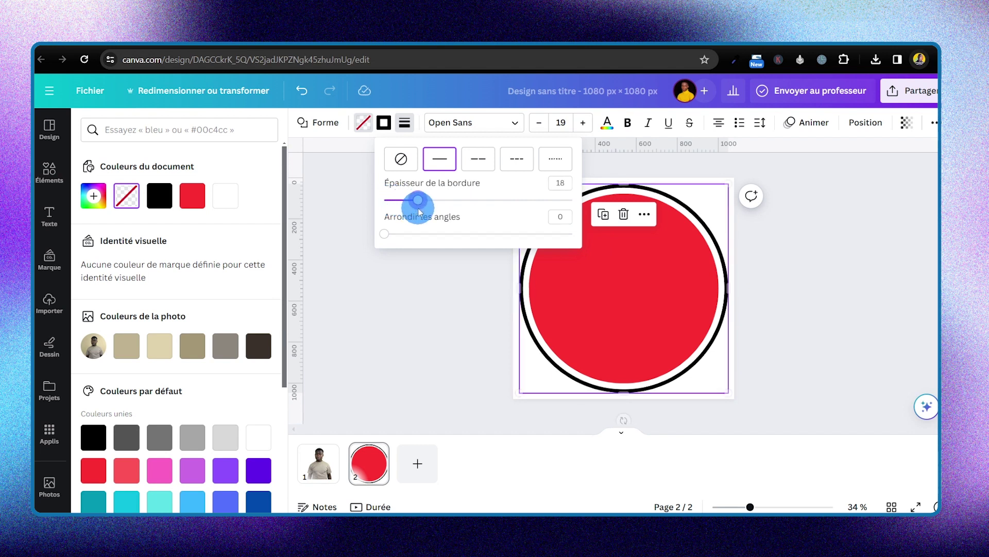
pyautogui.click(383, 127)
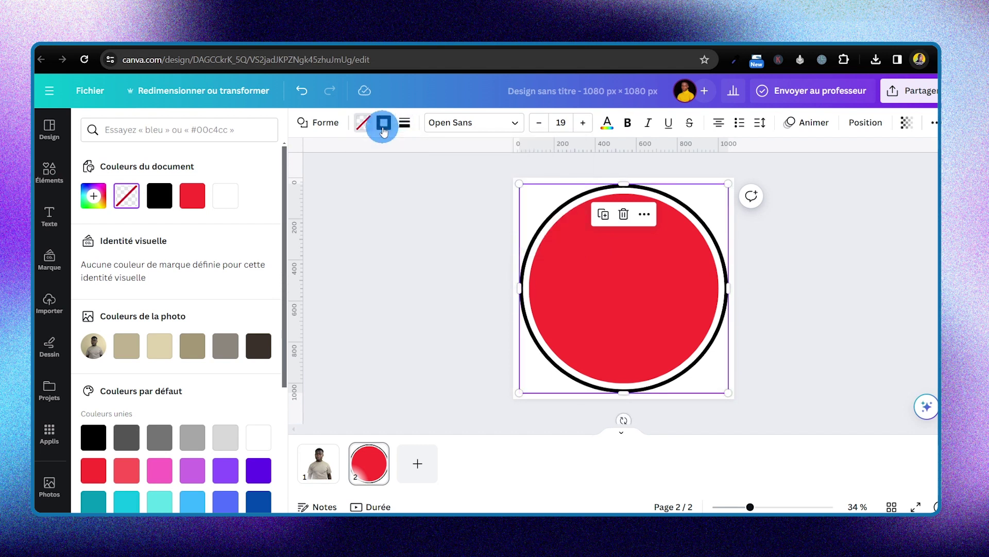
pyautogui.click(161, 196)
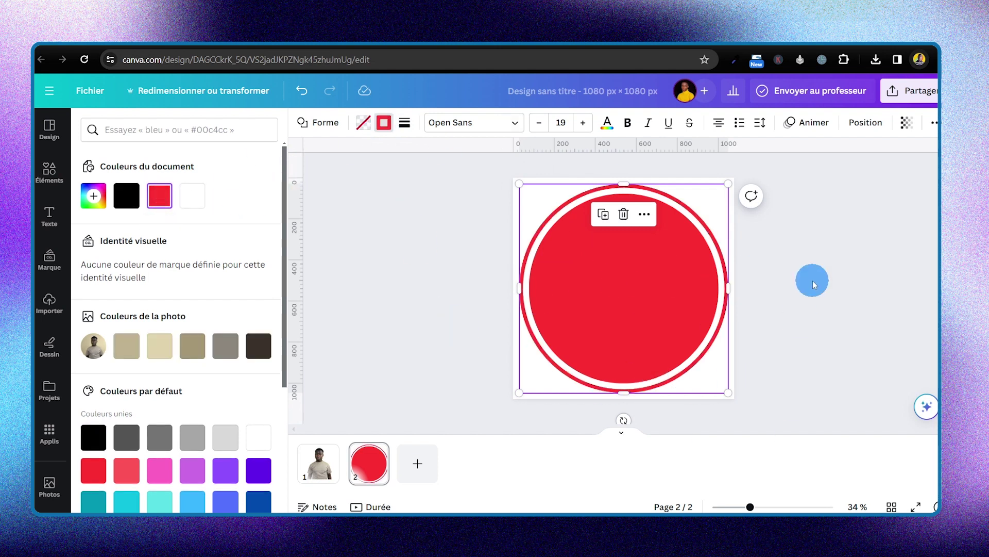
# Duplicate the solid red circle on page 2, shrink the copy to about two thirds of the page width and centre it
pyautogui.moveTo(833, 255); pyautogui.dragTo(616, 306)
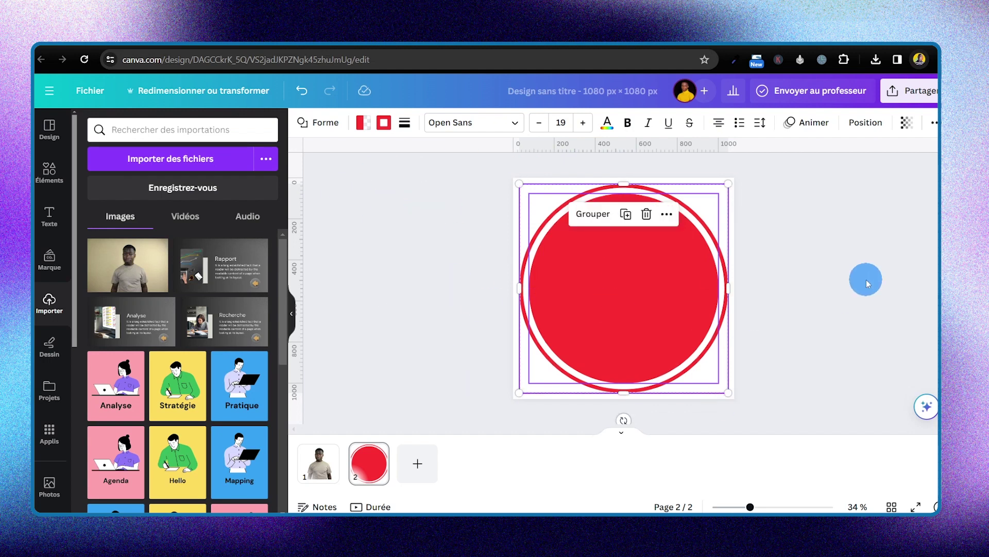
pyautogui.click(628, 280)
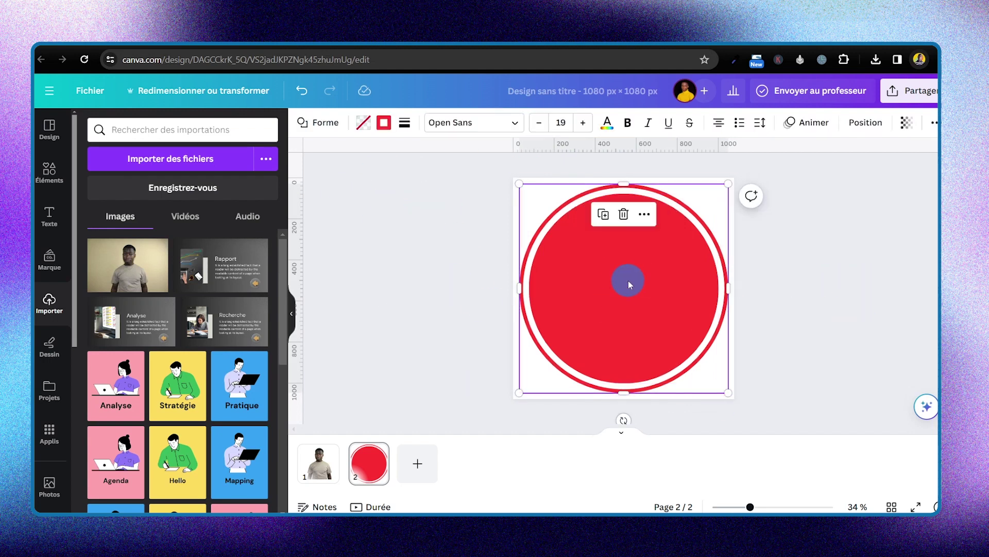
pyautogui.click(871, 124)
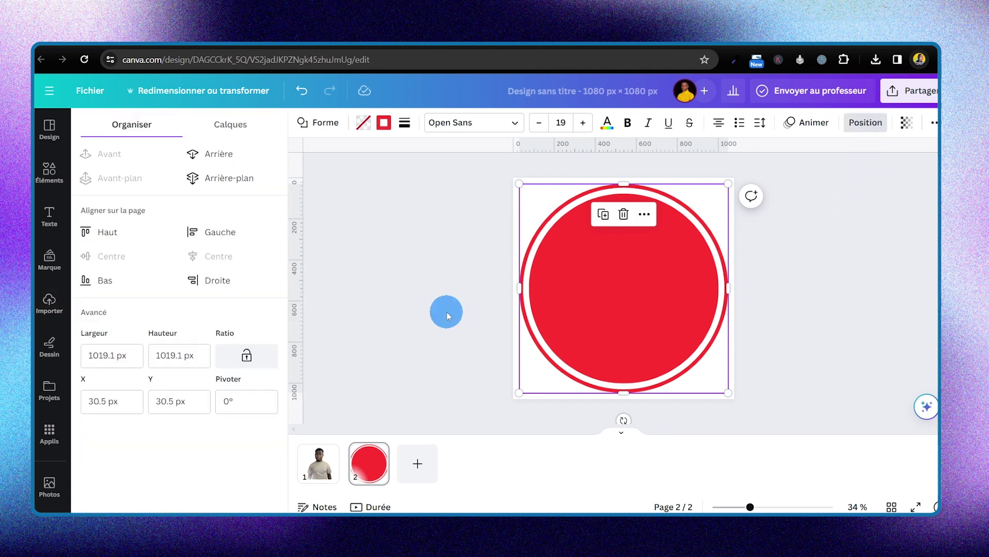
pyautogui.click(230, 124)
pyautogui.click(211, 248)
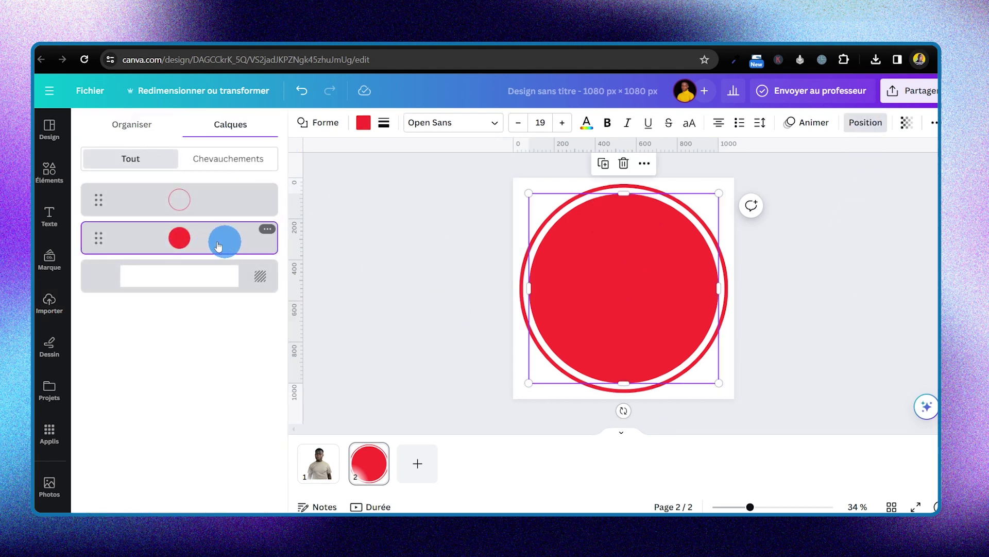
pyautogui.click(604, 164)
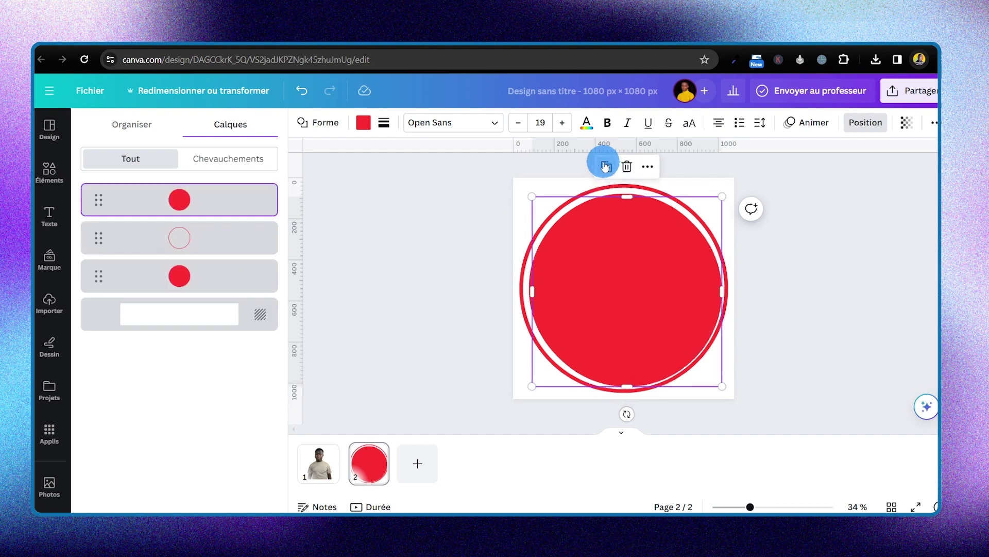
pyautogui.moveTo(719, 193); pyautogui.dragTo(674, 246)
pyautogui.moveTo(616, 296); pyautogui.dragTo(636, 277)
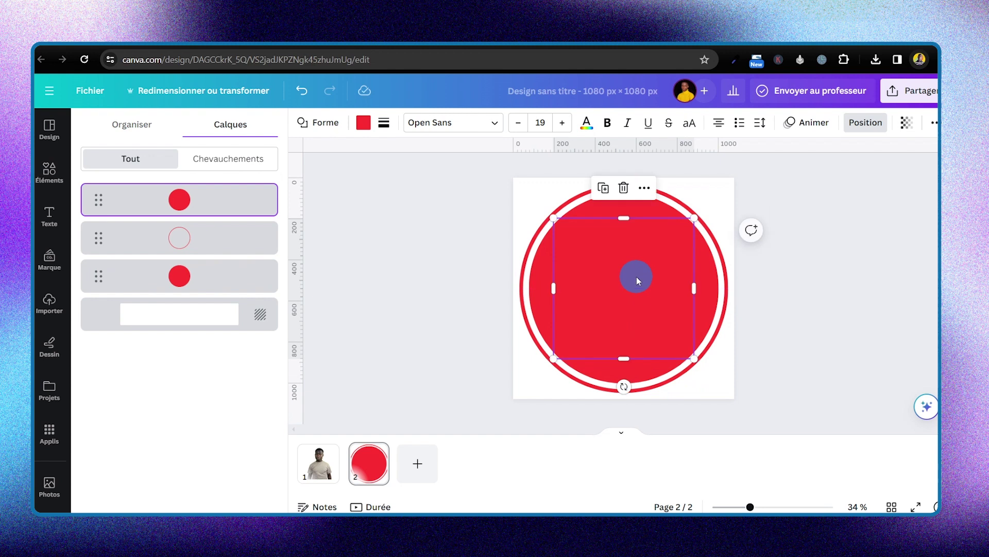
# Fill the small inner circle with the default pale yellow to pink gradient
pyautogui.click(364, 123)
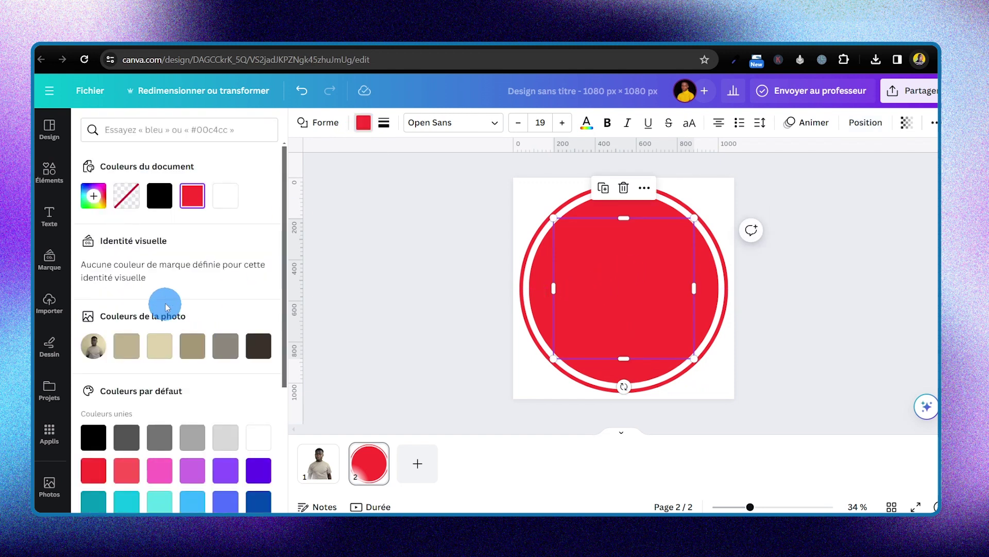
pyautogui.scroll(-3, 170, 257)
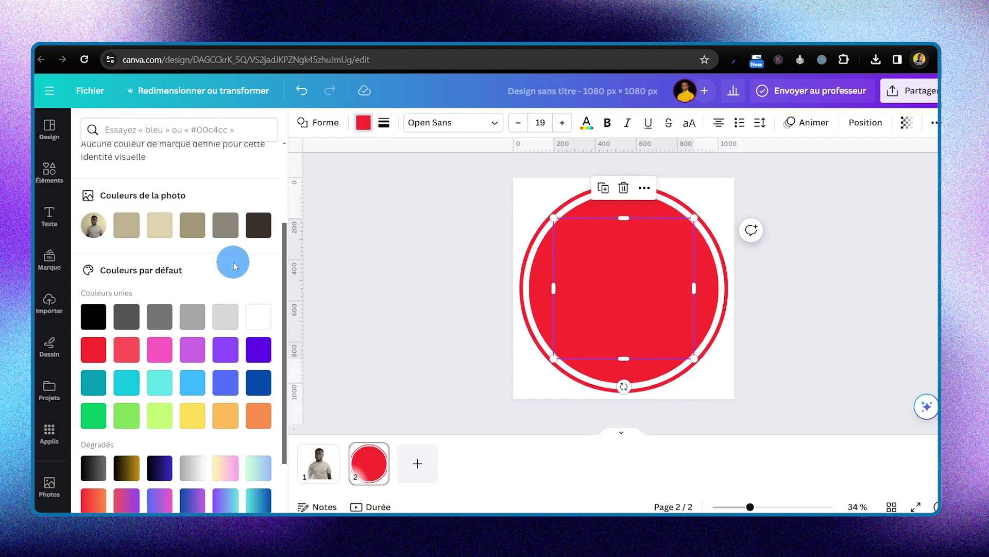
pyautogui.scroll(-2, 226, 273)
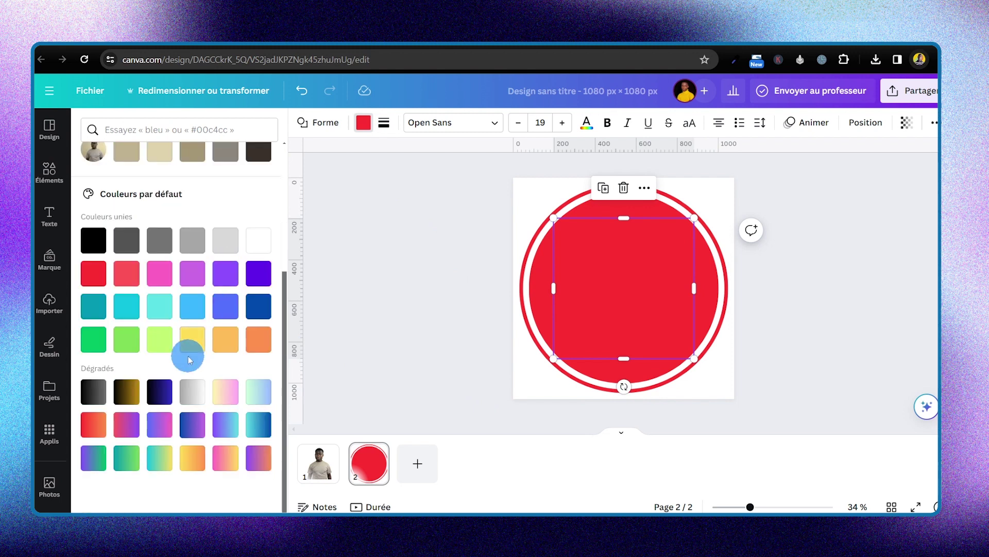
pyautogui.click(227, 349)
pyautogui.click(226, 393)
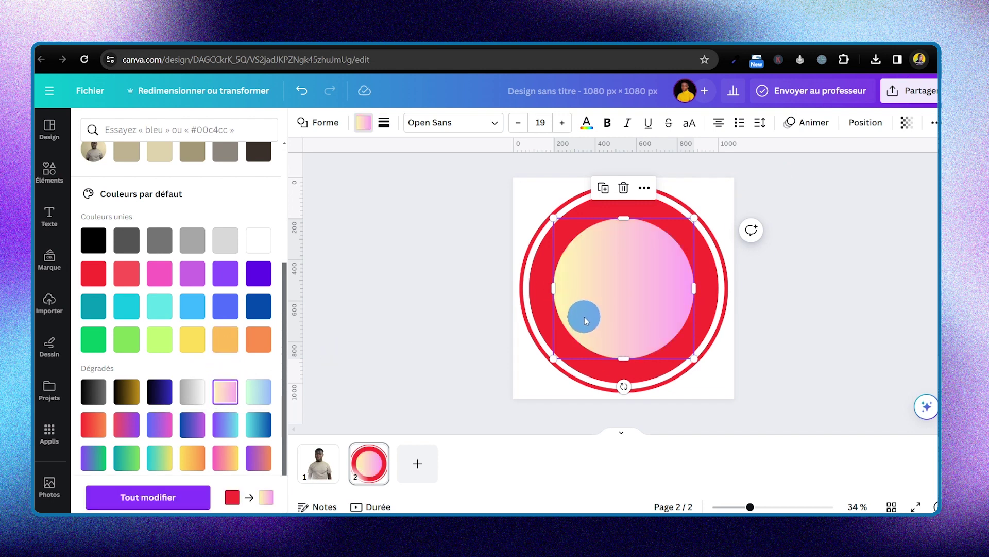
# Change the gradient's yellow to beige #E6E4CE with the radial style, and enlarge the inner circle slightly, keeping it centred
pyautogui.scroll(4, 259, 205)
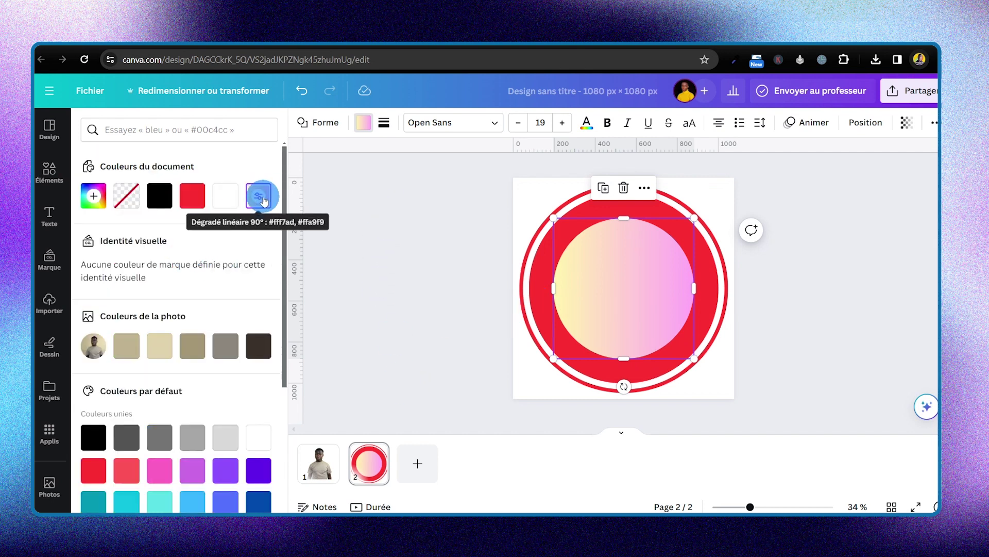
pyautogui.click(259, 204)
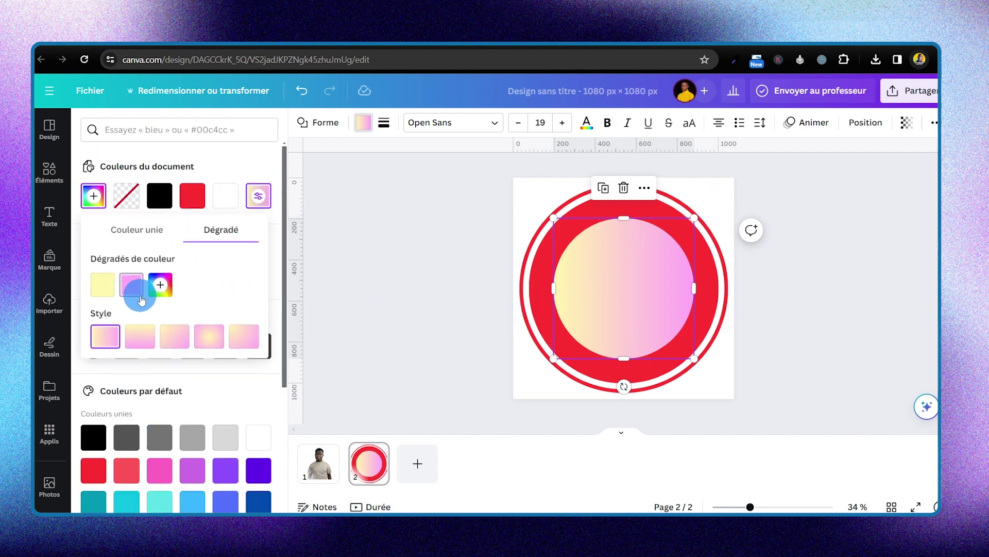
pyautogui.click(103, 285)
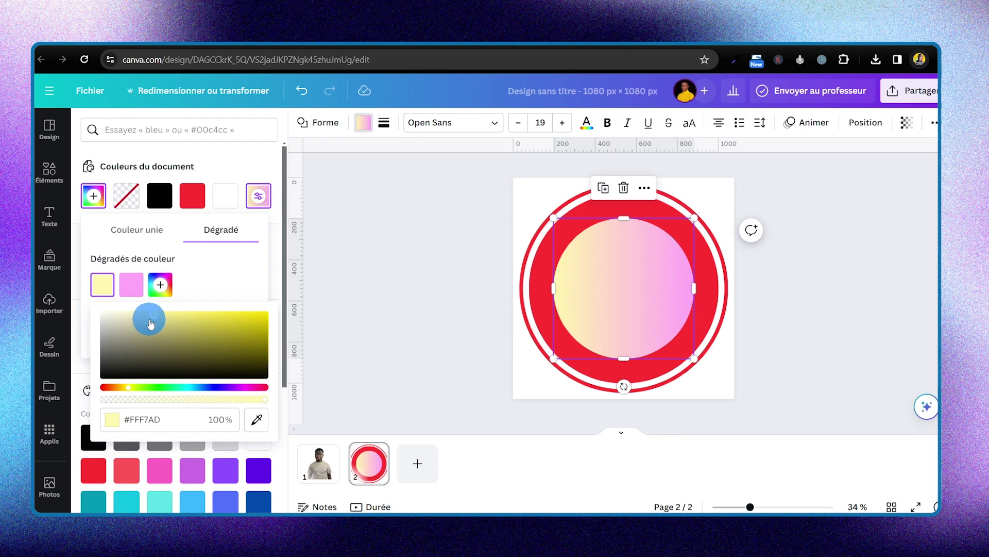
pyautogui.moveTo(126, 321); pyautogui.dragTo(121, 317)
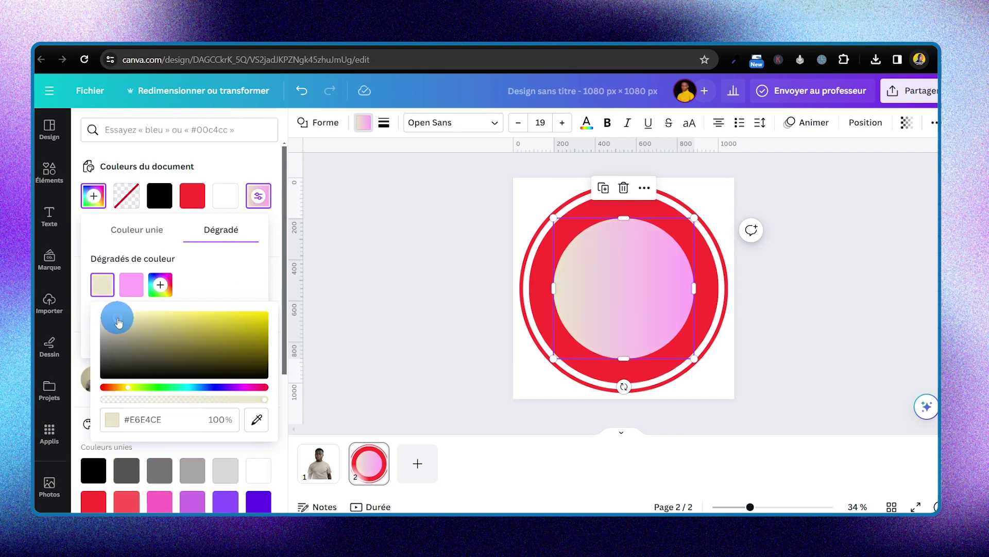
pyautogui.click(210, 332)
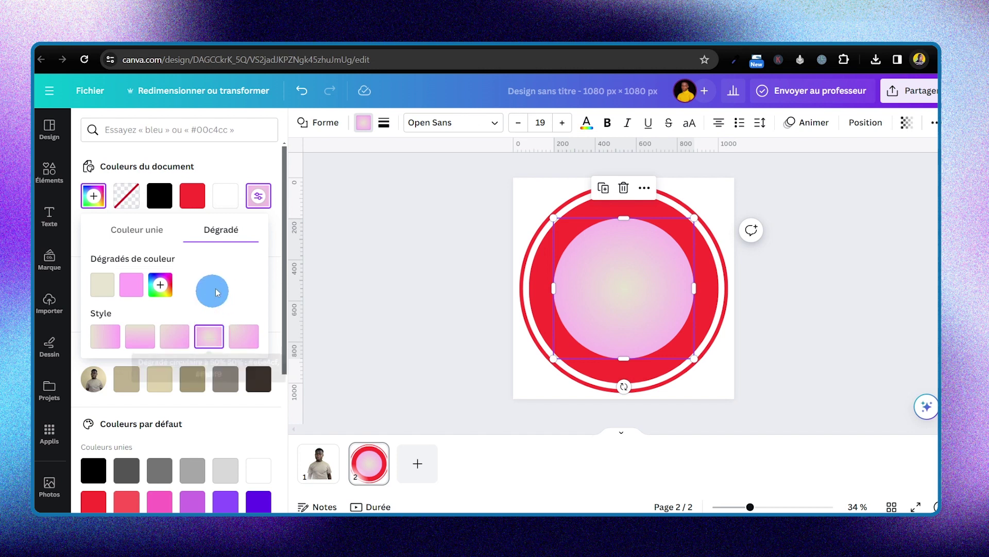
pyautogui.moveTo(553, 358); pyautogui.dragTo(547, 364)
pyautogui.moveTo(590, 312); pyautogui.dragTo(593, 308)
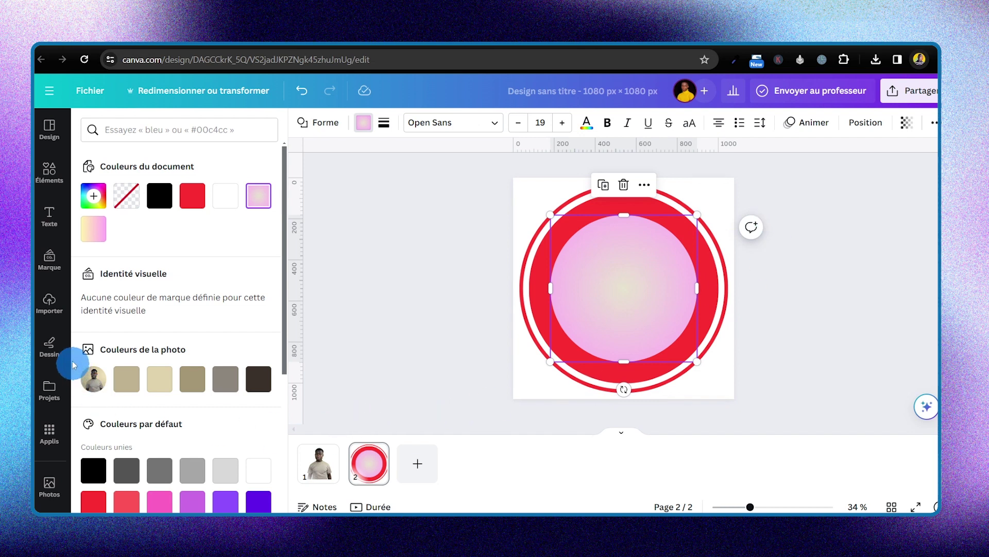
# Insert a circular frame, enlarge it to cover the gradient circle and centre it on the page
pyautogui.click(48, 177)
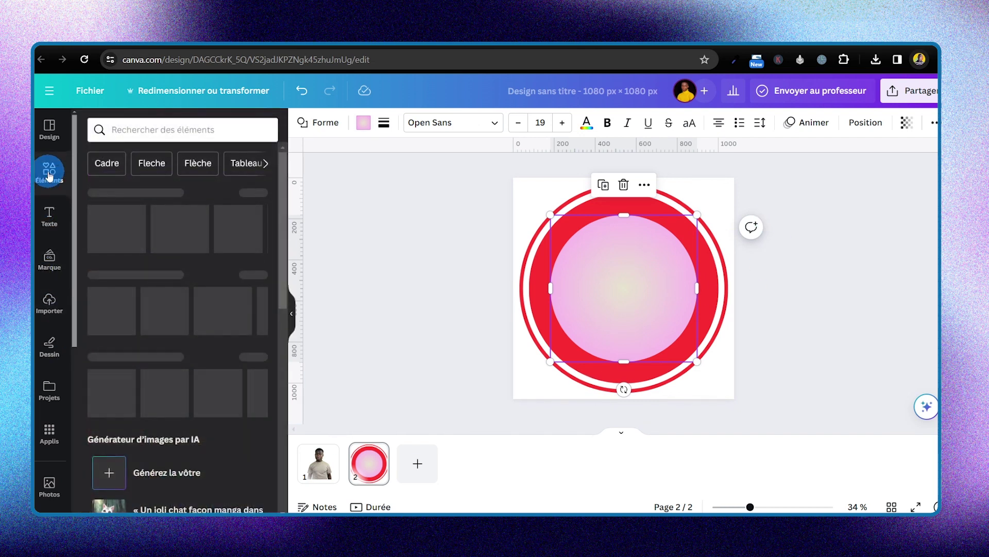
pyautogui.scroll(-10, 195, 279)
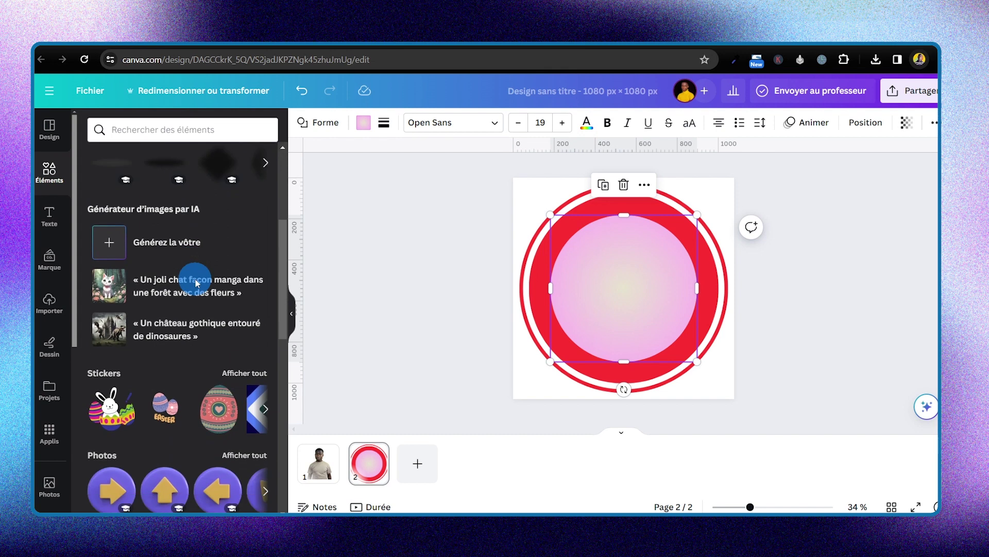
pyautogui.scroll(-8, 194, 282)
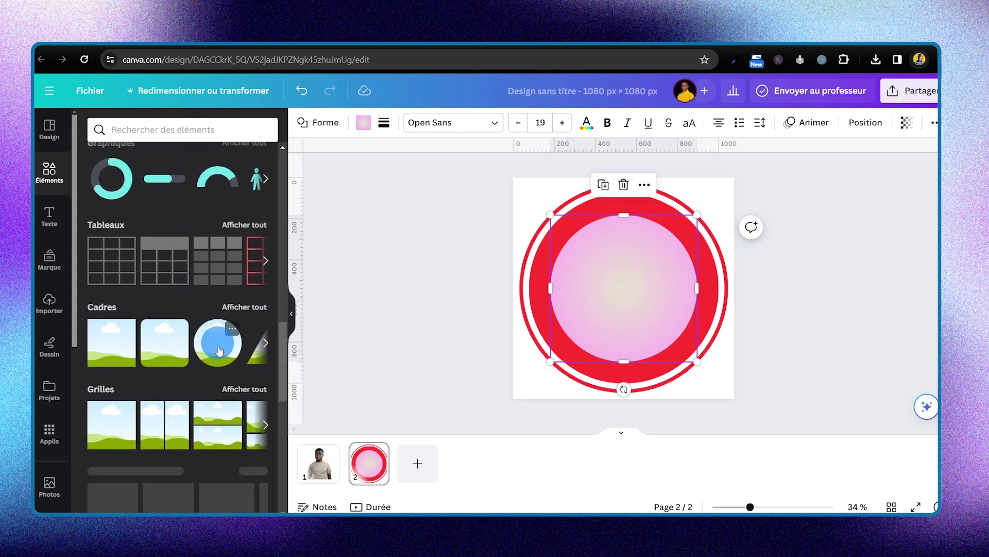
pyautogui.click(218, 353)
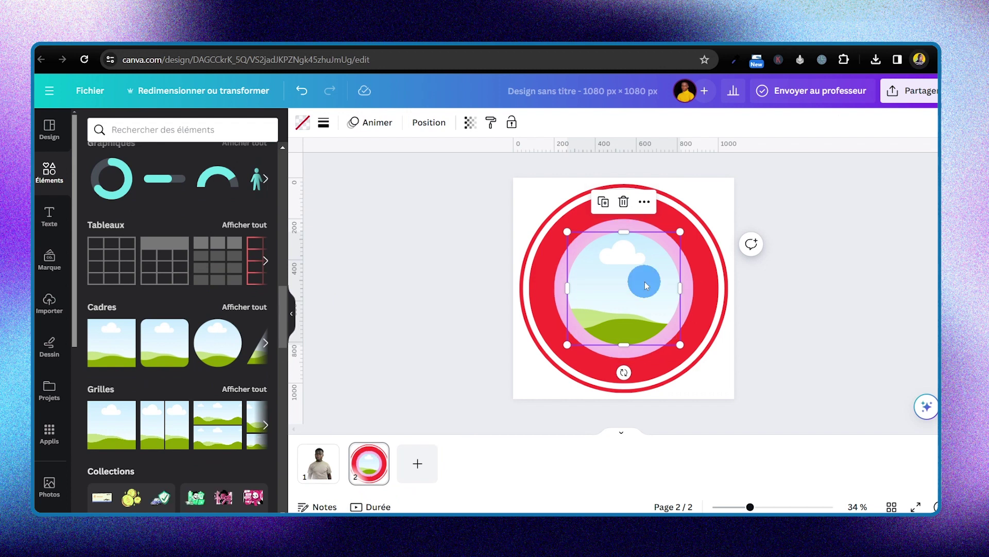
pyautogui.moveTo(567, 344); pyautogui.dragTo(557, 355)
pyautogui.moveTo(680, 231); pyautogui.dragTo(698, 228)
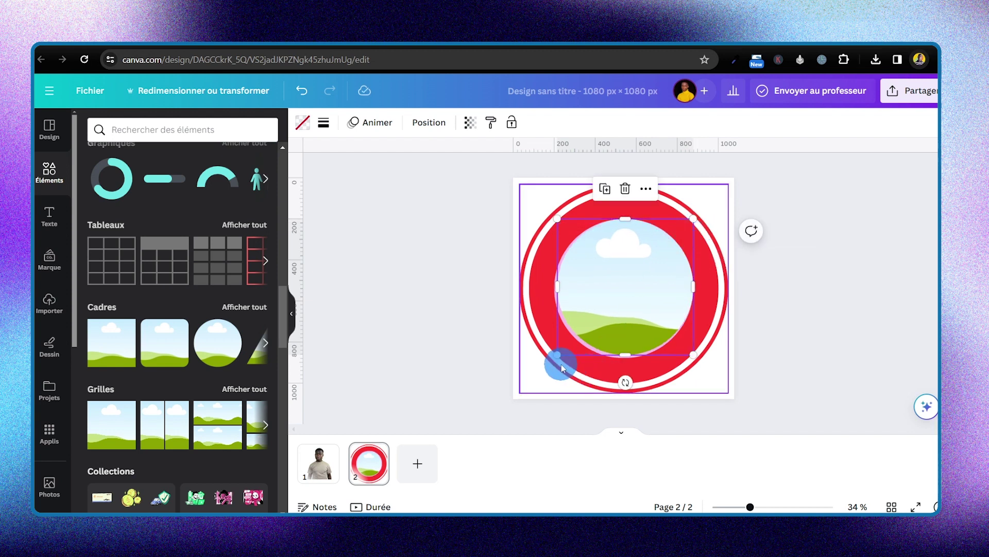
pyautogui.moveTo(550, 354); pyautogui.dragTo(554, 355)
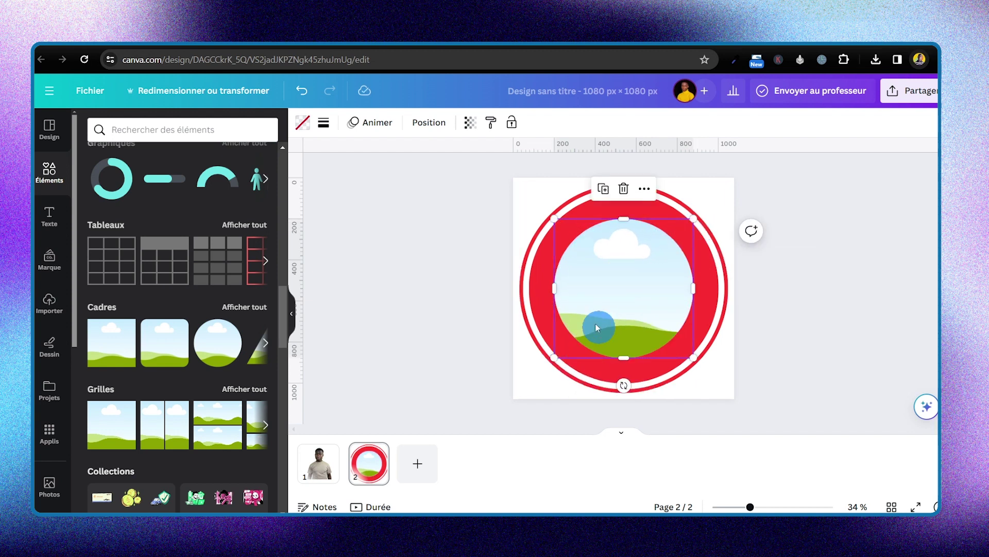
pyautogui.click(780, 324)
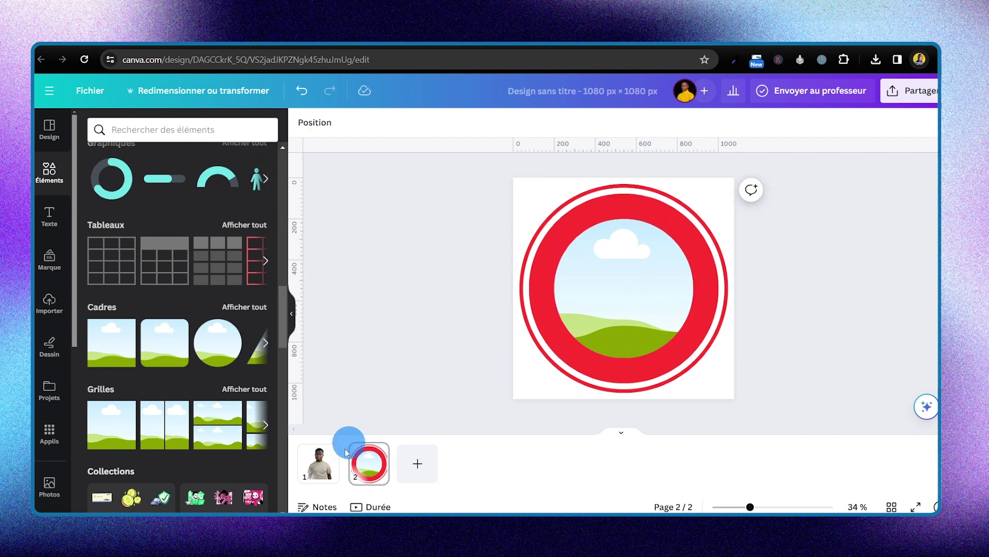
# Apply the Déposer drop shadow to the cut-out portrait on page 1 with its default settings
pyautogui.click(321, 460)
pyautogui.click(673, 270)
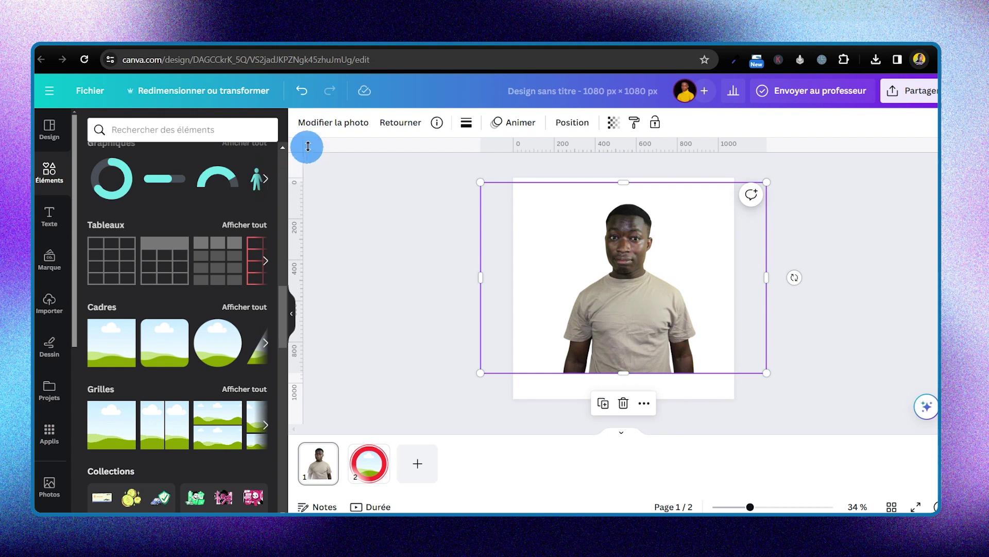
pyautogui.click(324, 122)
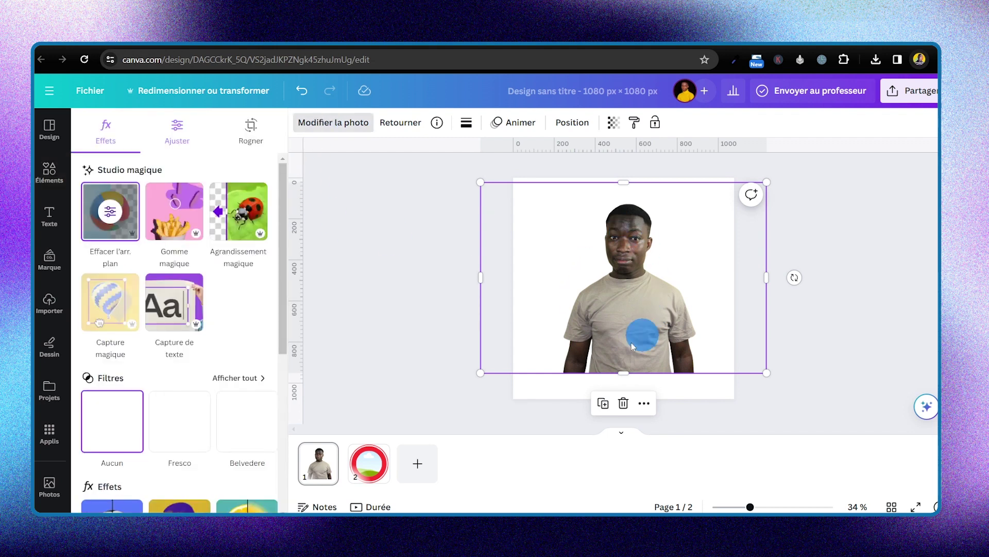
pyautogui.scroll(-5, 158, 371)
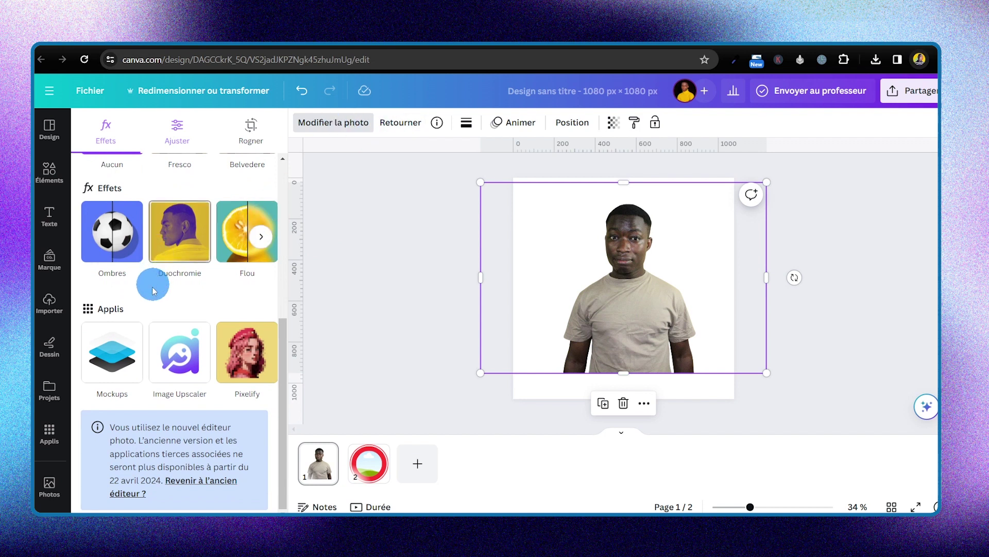
pyautogui.scroll(3, 150, 283)
pyautogui.click(116, 371)
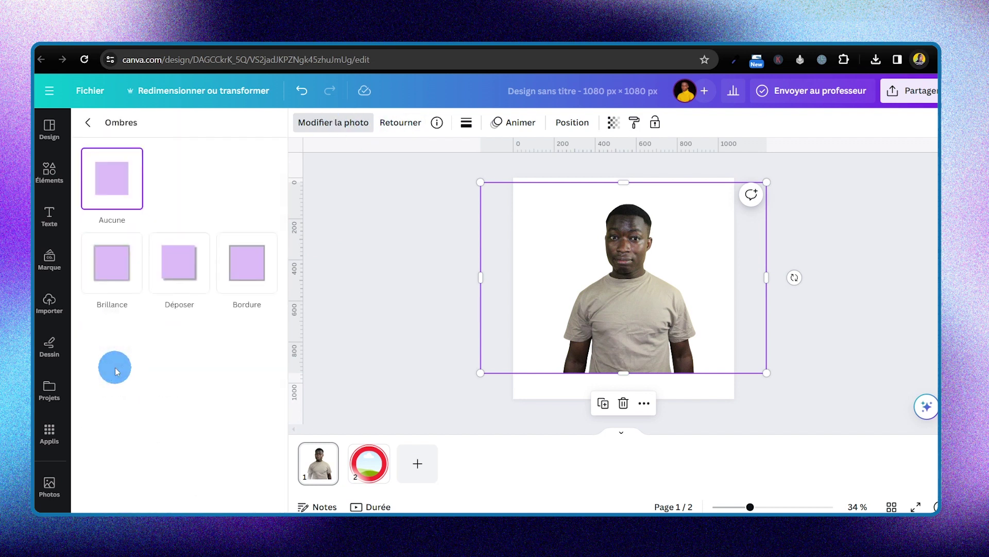
pyautogui.click(173, 260)
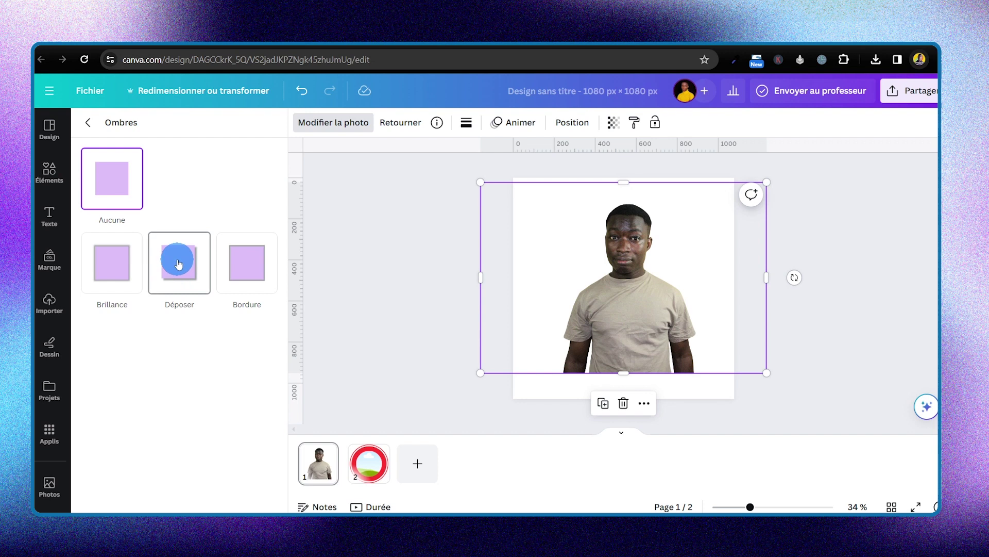
pyautogui.click(178, 263)
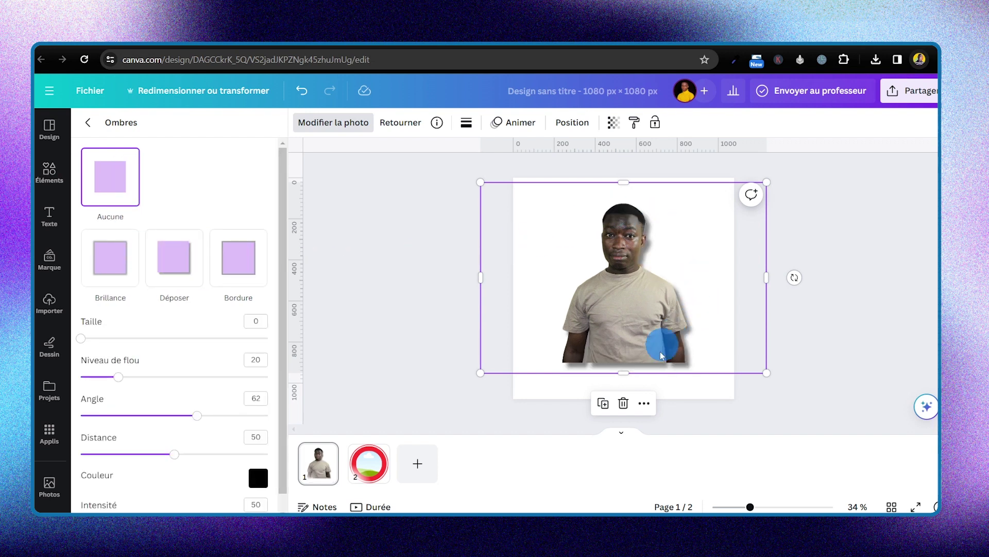
pyautogui.click(180, 251)
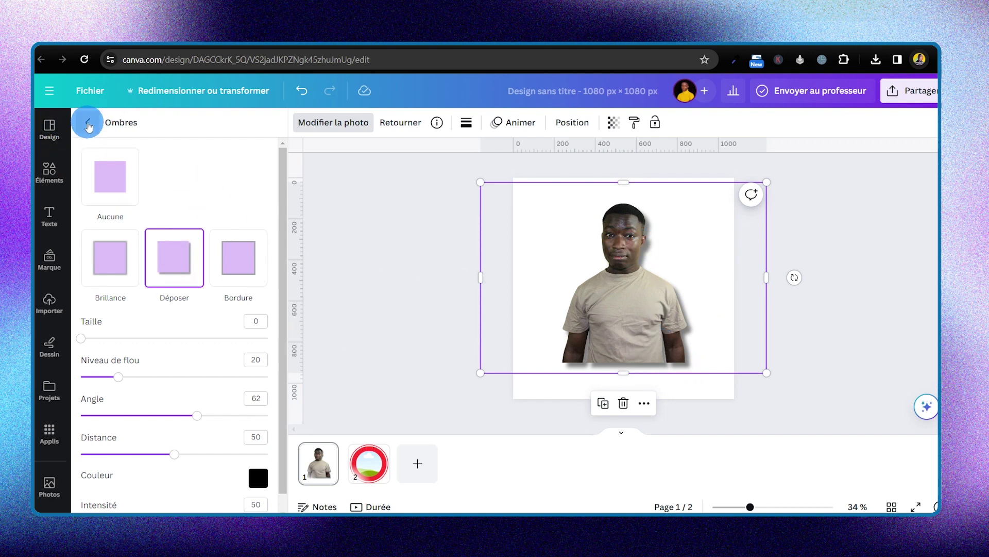
pyautogui.click(88, 126)
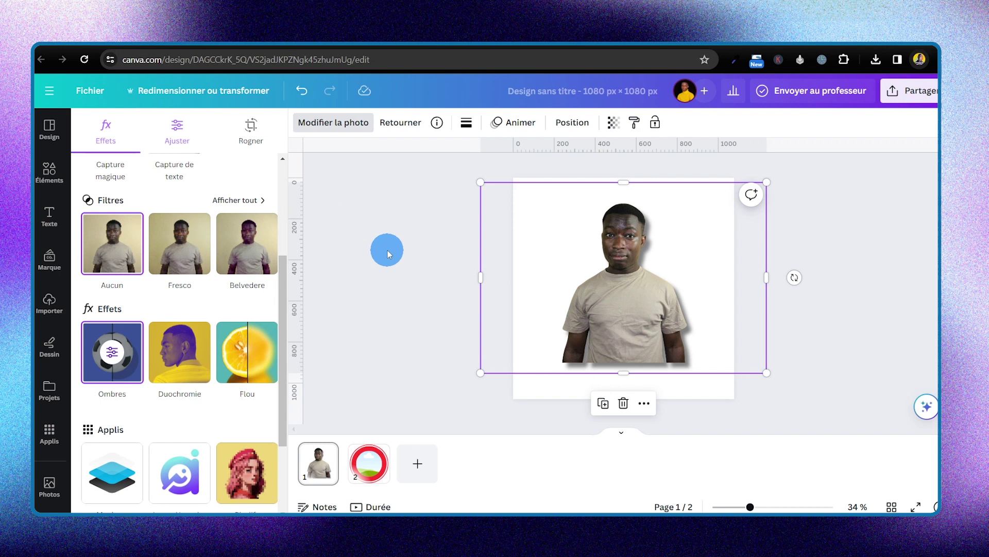
pyautogui.press('Escape')
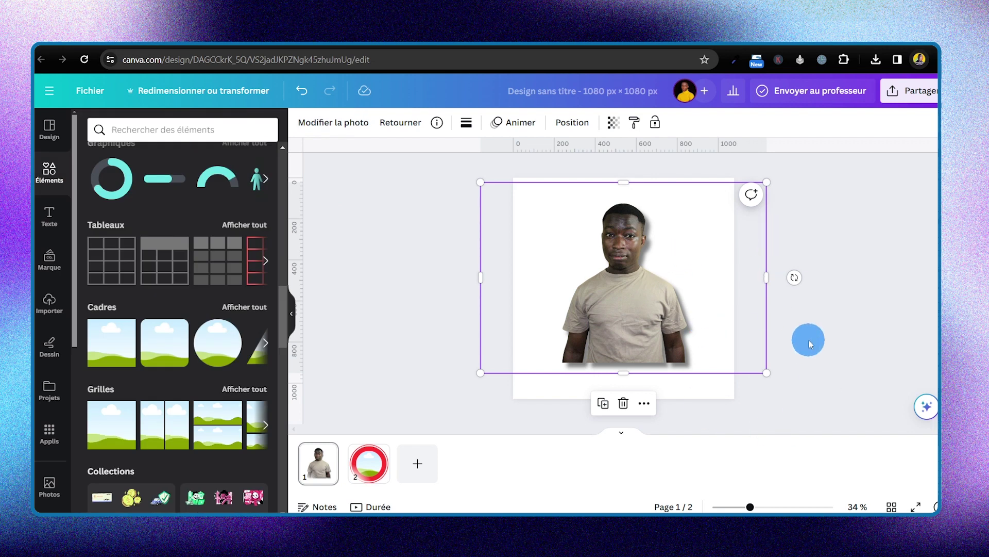
# Copy the shadowed portrait from page 1 onto page 2, over the circles and frame
pyautogui.hotkey('ctrl', 'z')
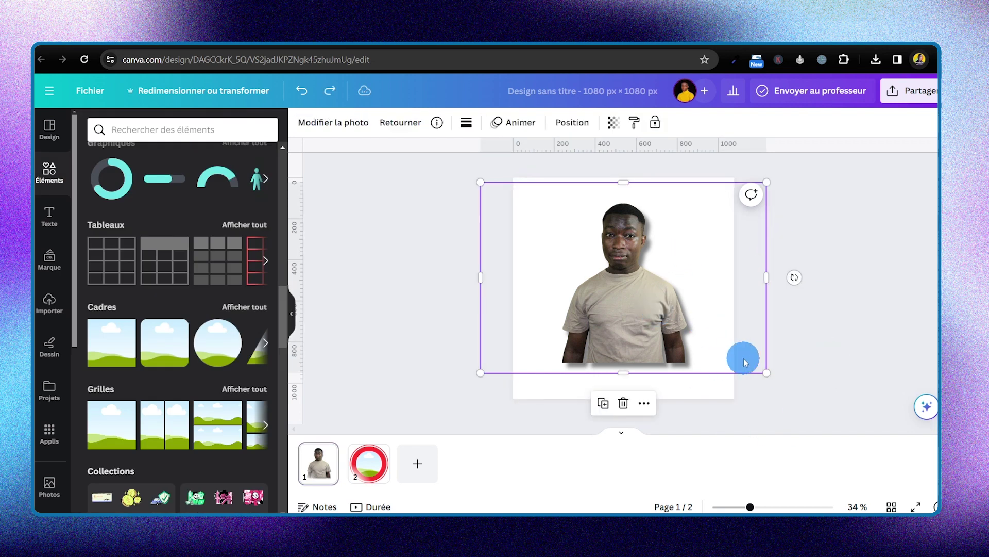
pyautogui.click(360, 470)
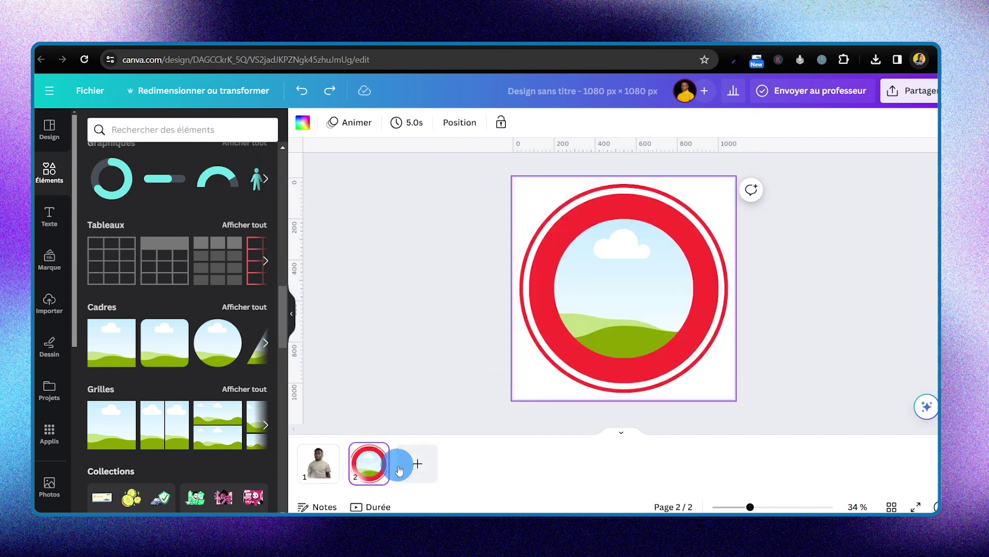
pyautogui.hotkey('ctrl', 'v')
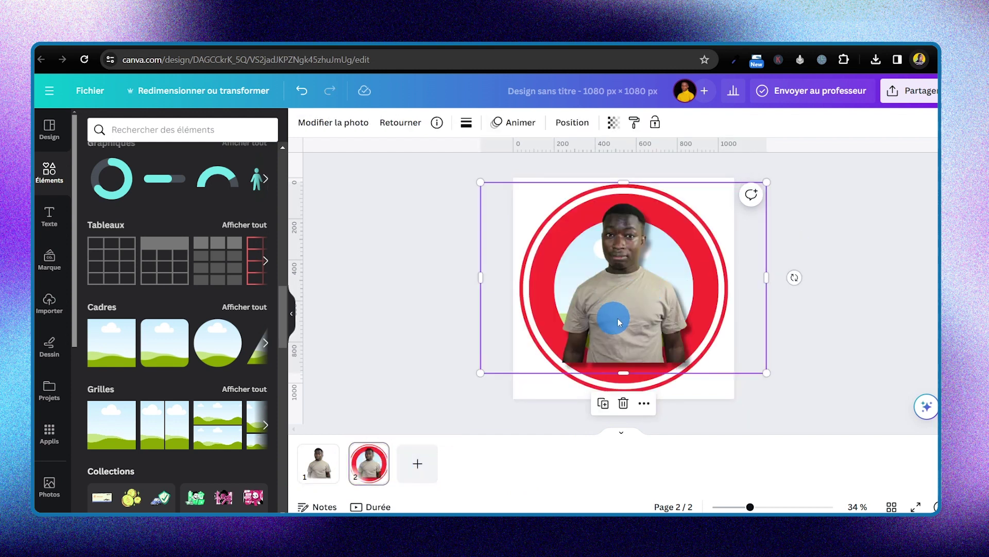
# Place the portrait in the circular frame, enlarge it within the frame so the shoulders fill the circle, and apply the crop
pyautogui.moveTo(644, 320); pyautogui.dragTo(717, 247)
pyautogui.doubleClick(637, 289)
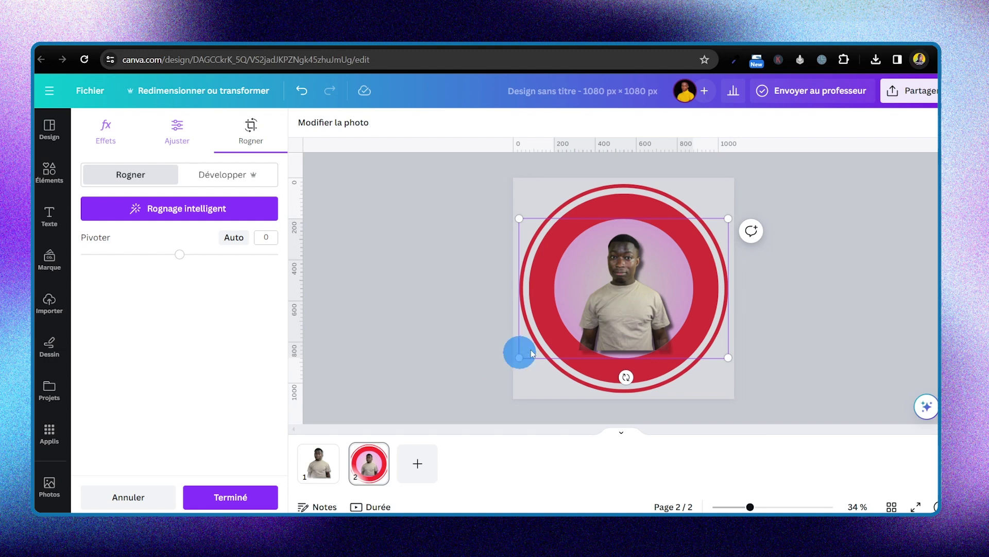
pyautogui.moveTo(723, 301); pyautogui.dragTo(848, 433)
pyautogui.moveTo(624, 275); pyautogui.dragTo(591, 230)
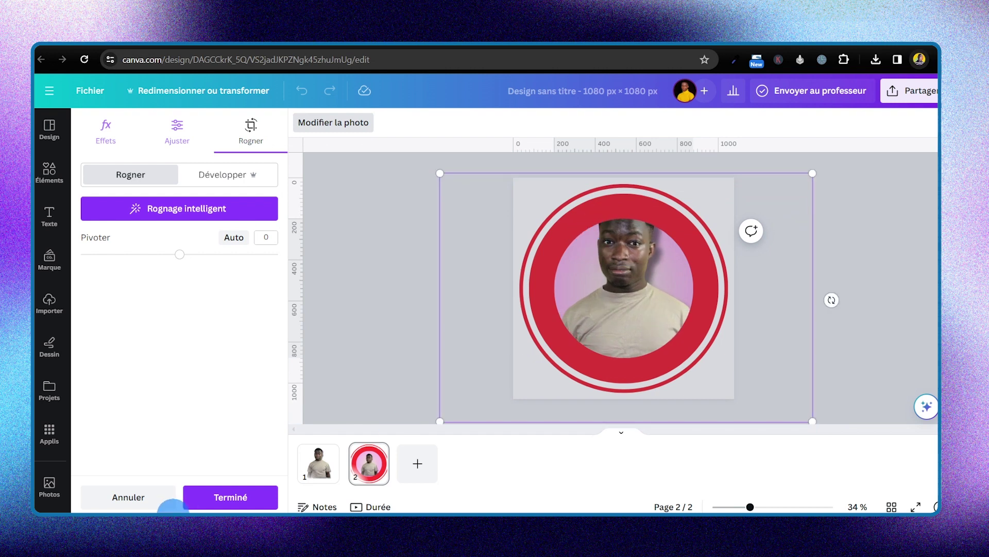
pyautogui.click(238, 497)
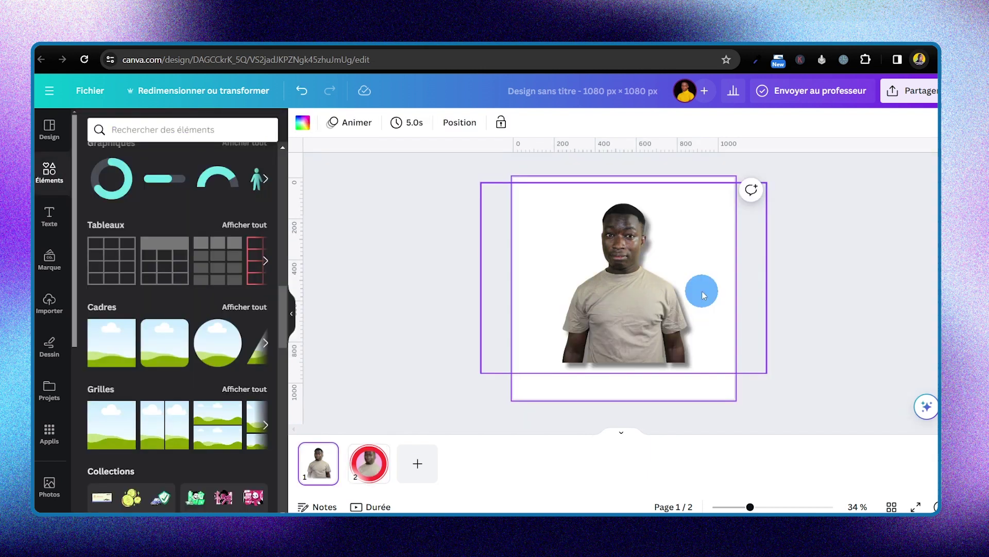
# Copy the shadowed portrait from page 1 onto page 2 again, over the framed portrait
pyautogui.click(440, 461)
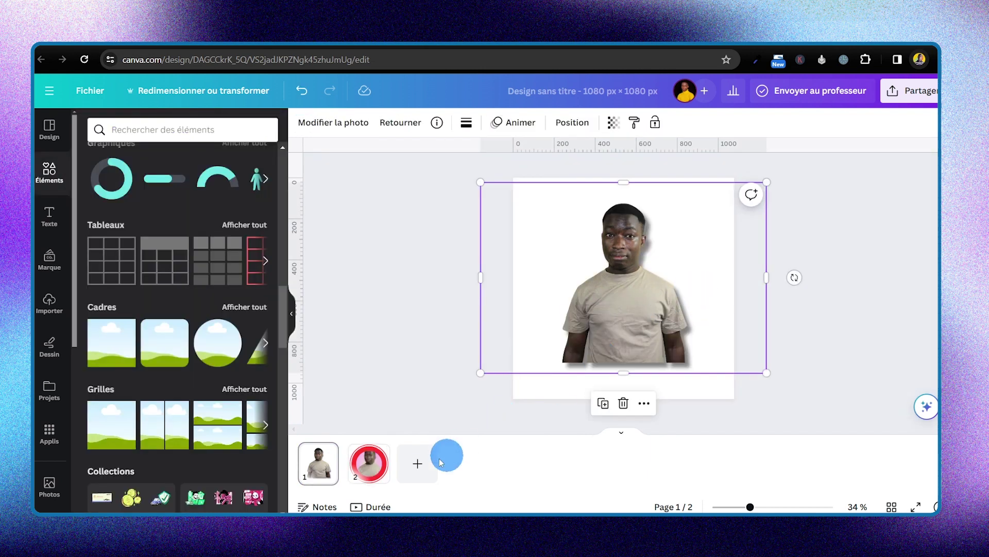
pyautogui.click(369, 462)
pyautogui.click(616, 380)
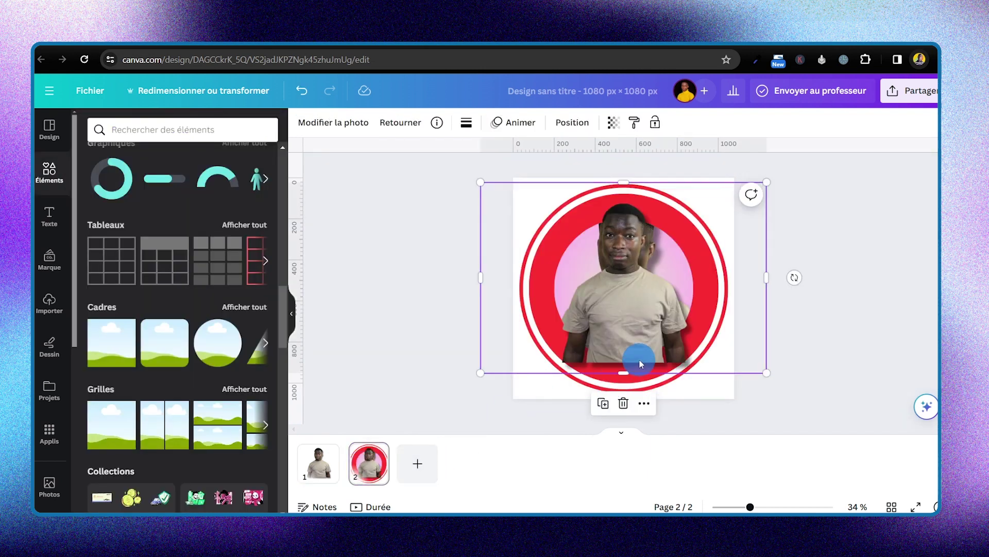
pyautogui.hotkey('ctrl', 'v')
# Enlarge the pasted portrait and position it to match the size and placement of the framed portrait beneath
pyautogui.moveTo(658, 289); pyautogui.dragTo(634, 280)
pyautogui.moveTo(451, 390); pyautogui.dragTo(422, 443)
pyautogui.moveTo(805, 155); pyautogui.dragTo(842, 157)
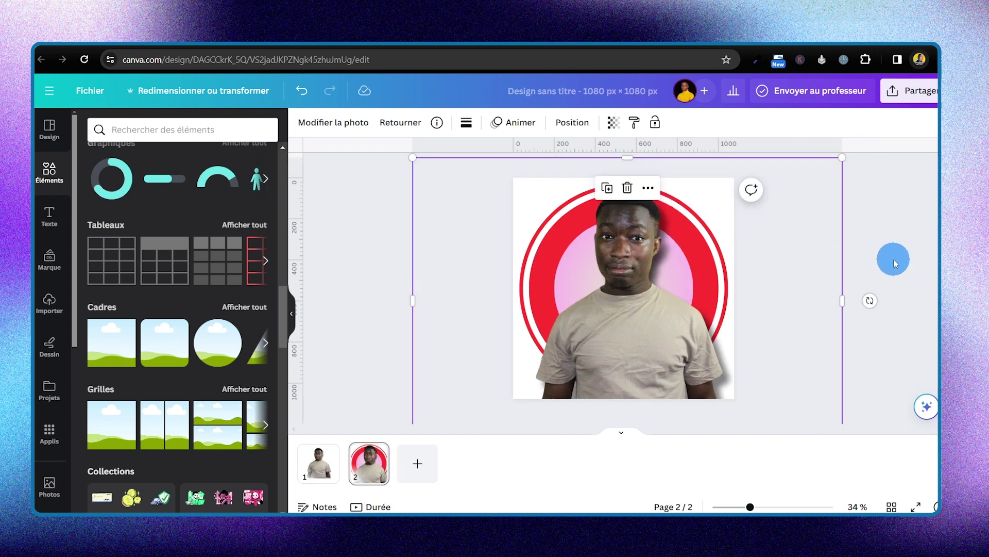
# Set the top portrait's transparency to 63 and fine-tune its size until it lines up exactly with the framed portrait
pyautogui.click(611, 123)
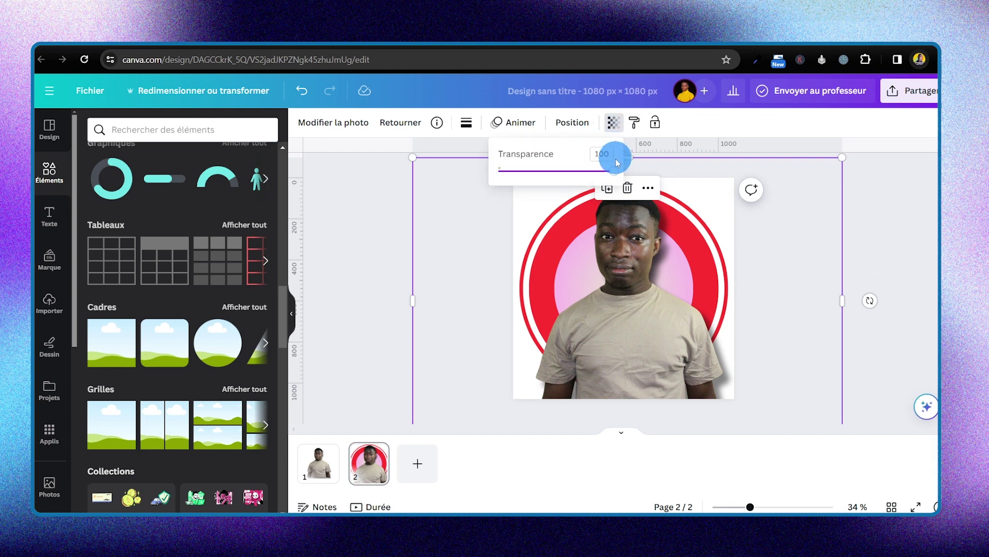
pyautogui.moveTo(599, 173); pyautogui.dragTo(573, 176)
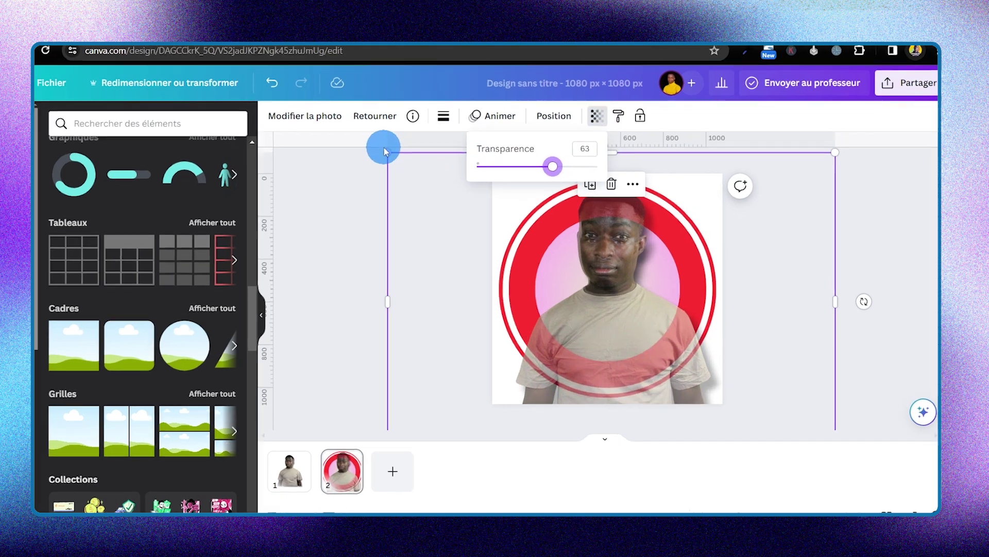
pyautogui.moveTo(410, 156); pyautogui.dragTo(416, 157)
pyautogui.moveTo(208, 115); pyautogui.dragTo(206, 118)
pyautogui.moveTo(786, 120); pyautogui.dragTo(773, 139)
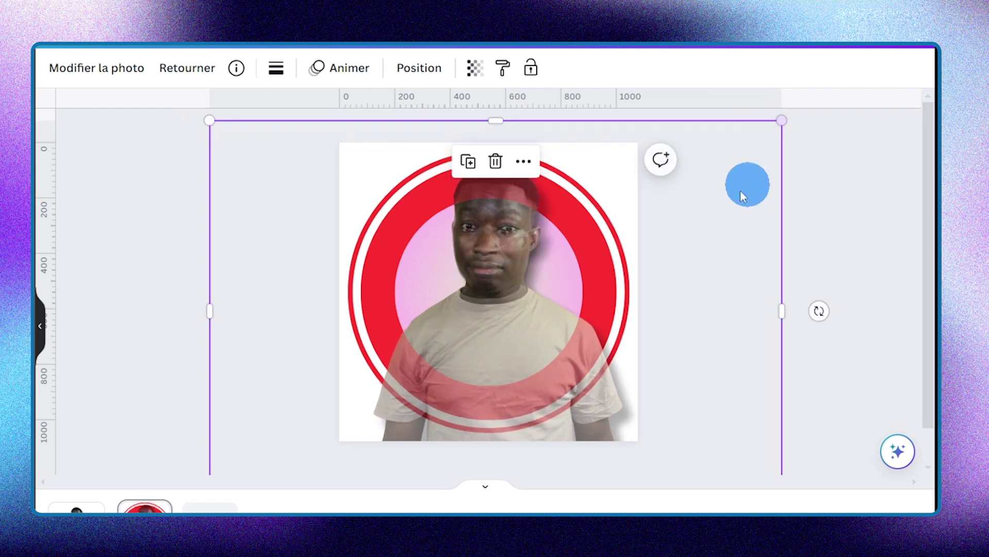
# Restore the top portrait to full opacity and crop its lower part up to just below the neck
pyautogui.click(475, 67)
pyautogui.moveTo(457, 130); pyautogui.dragTo(851, 212)
pyautogui.moveTo(483, 460); pyautogui.dragTo(486, 311)
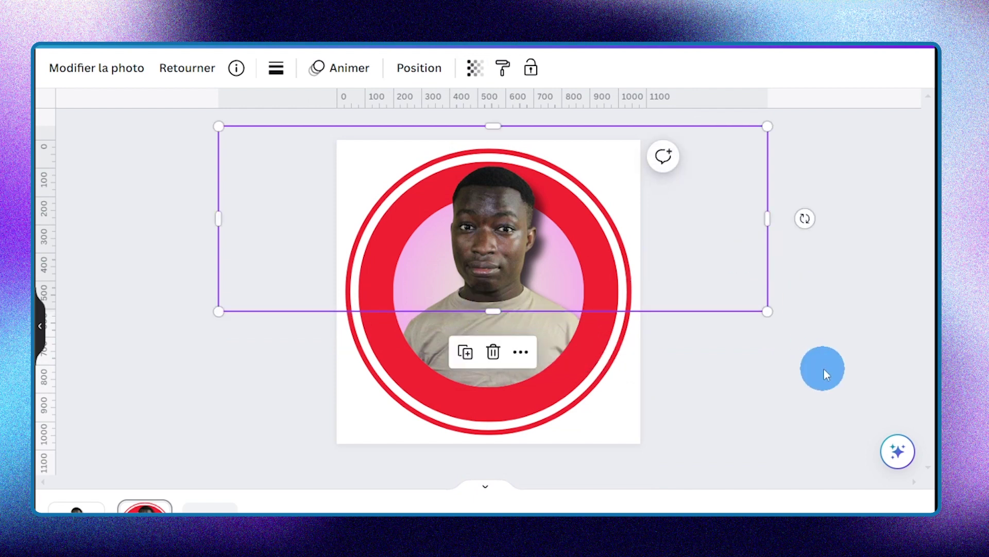
# Examine how the head overlaps the red ring and how the shoulders meet the circle's edge
pyautogui.click(826, 385)
pyautogui.hotkey('ctrl', '+')
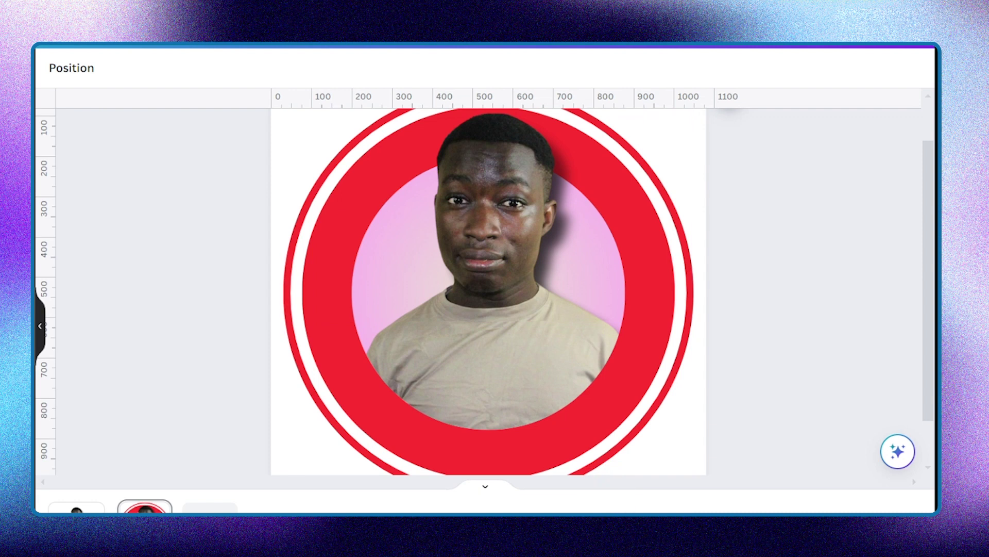
pyautogui.hotkey('ctrl', '-')
pyautogui.hotkey('ctrl', '+')
pyautogui.hotkey('ctrl', '-')
pyautogui.hotkey('ctrl', '+')
pyautogui.hotkey('ctrl', '-')
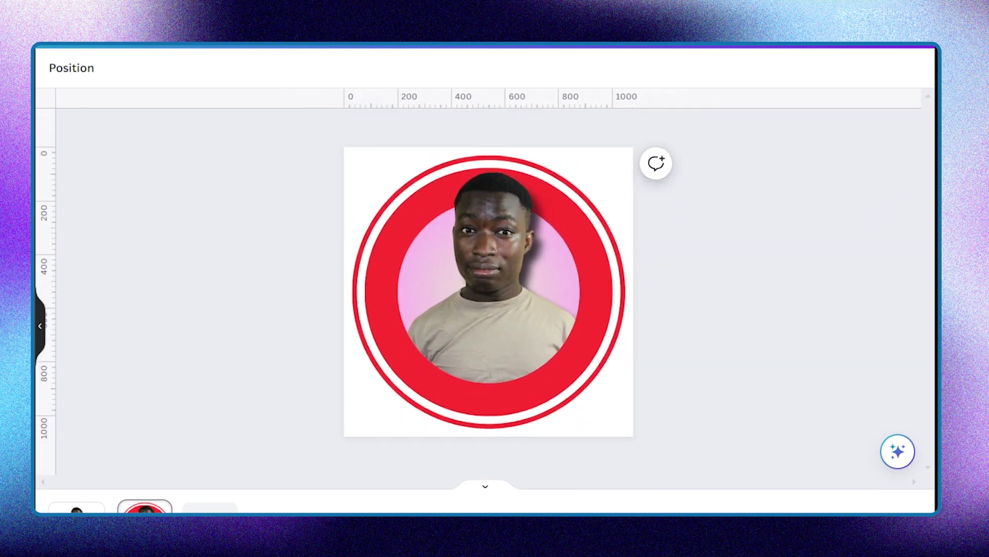
pyautogui.hotkey('ctrl', '+')
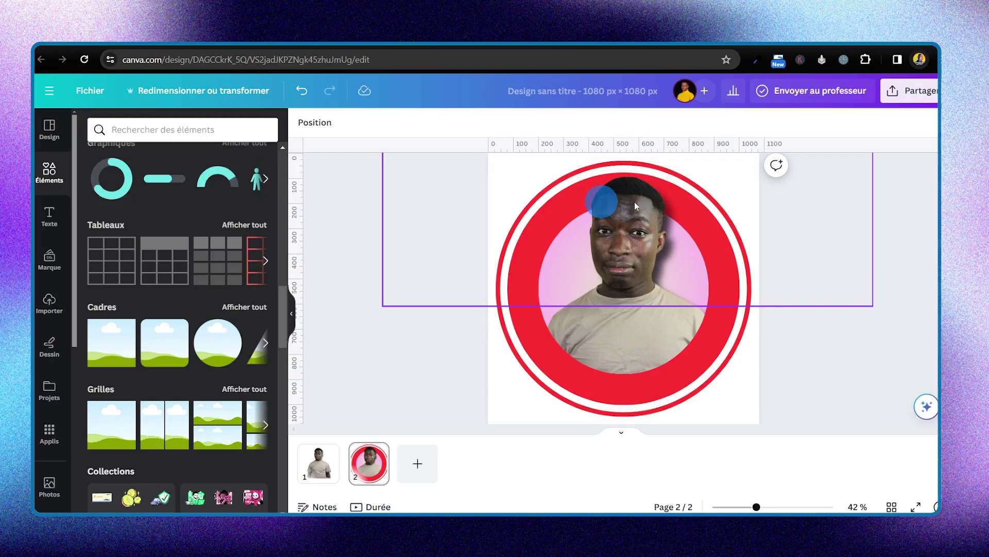
# Open the download settings for the finished profile picture
pyautogui.click(910, 91)
pyautogui.click(757, 372)
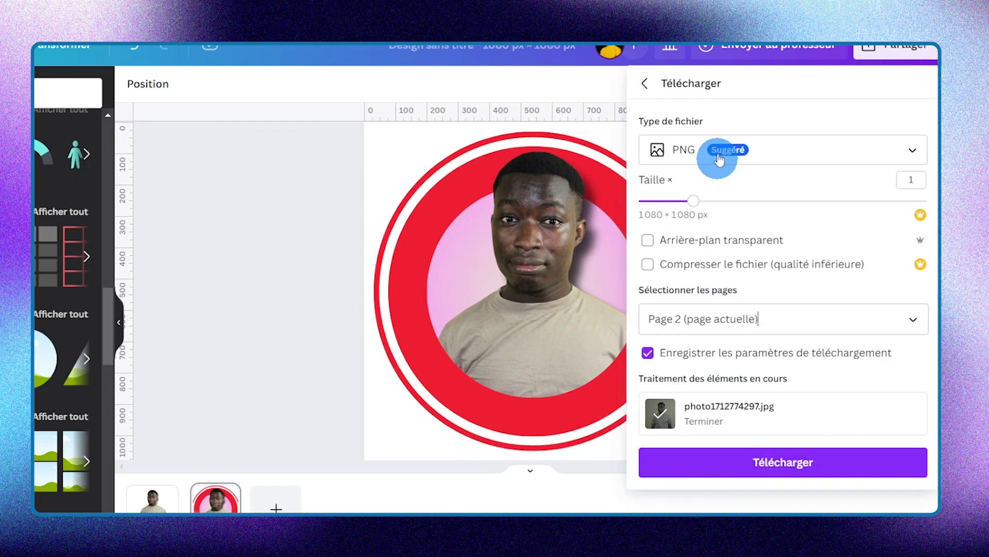